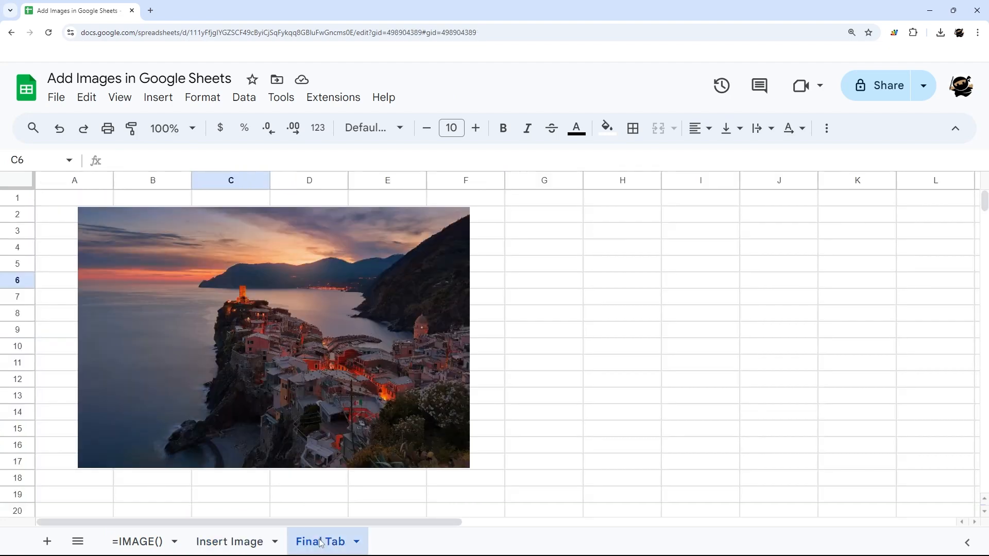
pyautogui.click(260, 379)
pyautogui.moveTo(203, 324)
pyautogui.mouseDown()
pyautogui.moveTo(450, 330)
pyautogui.moveTo(474, 347)
pyautogui.moveTo(161, 315)
pyautogui.moveTo(283, 386)
pyautogui.moveTo(199, 315)
pyautogui.moveTo(209, 316)
pyautogui.mouseUp()
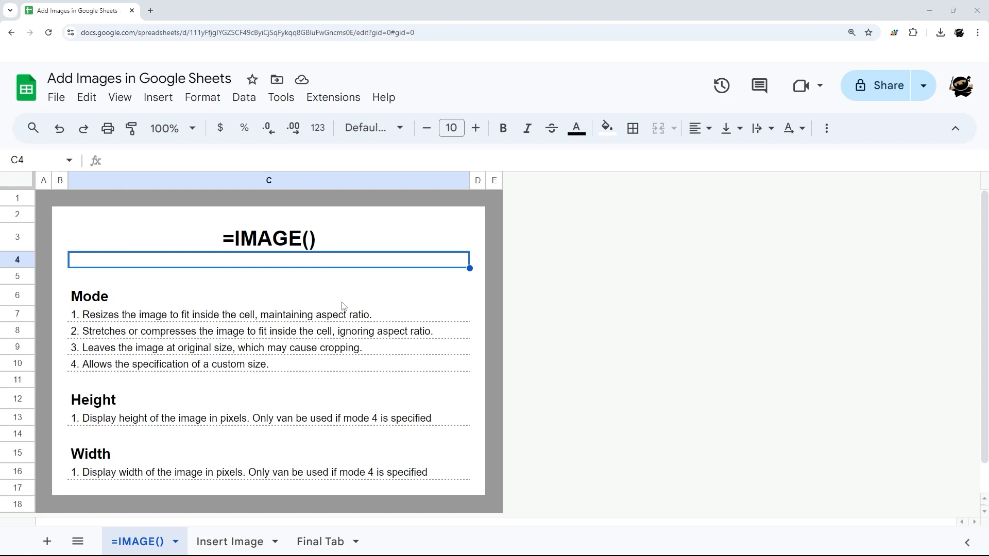
pyautogui.write('=image(')
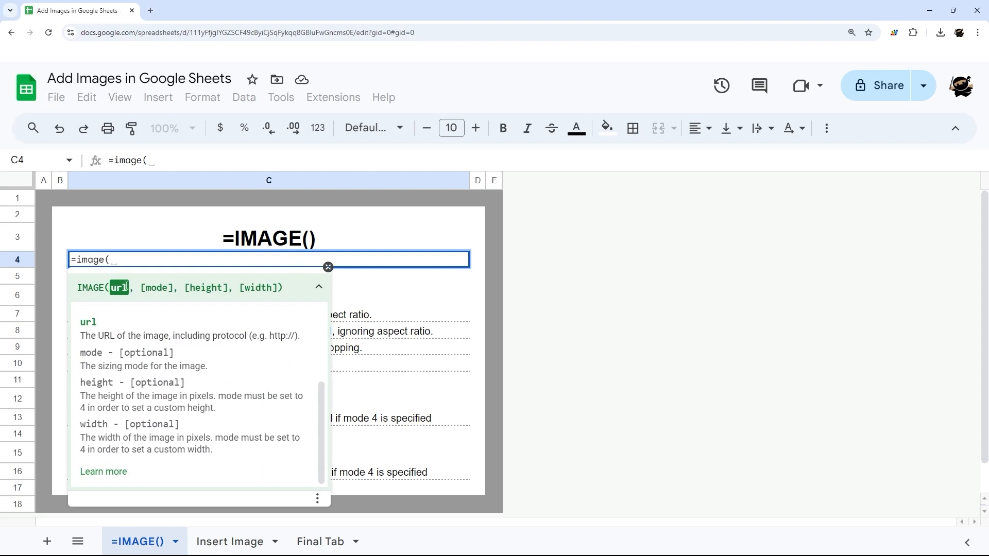
pyautogui.write('"')
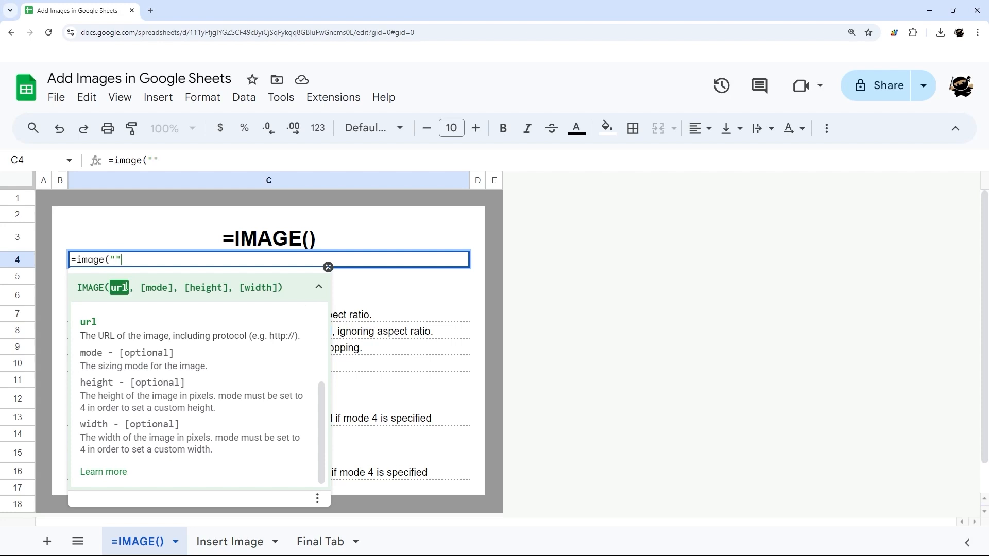
pyautogui.press('Left')
pyautogui.write('https://images.pexels.com/photos/1612351/pexels-photo-1612351.jpeg?auto=compress&cs=tinysrgb&w=1260&h=750&dpr=1')
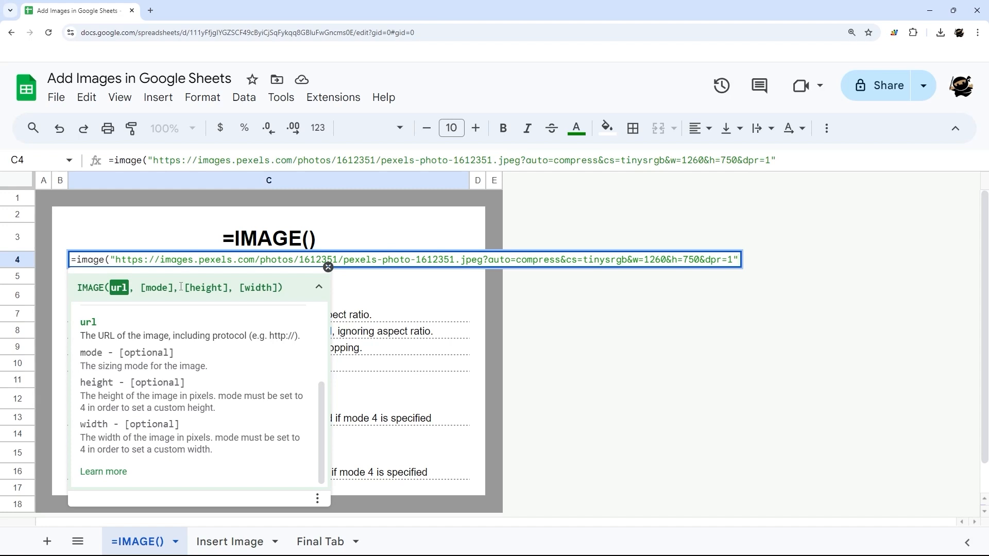
pyautogui.write(')')
pyautogui.press('Return')
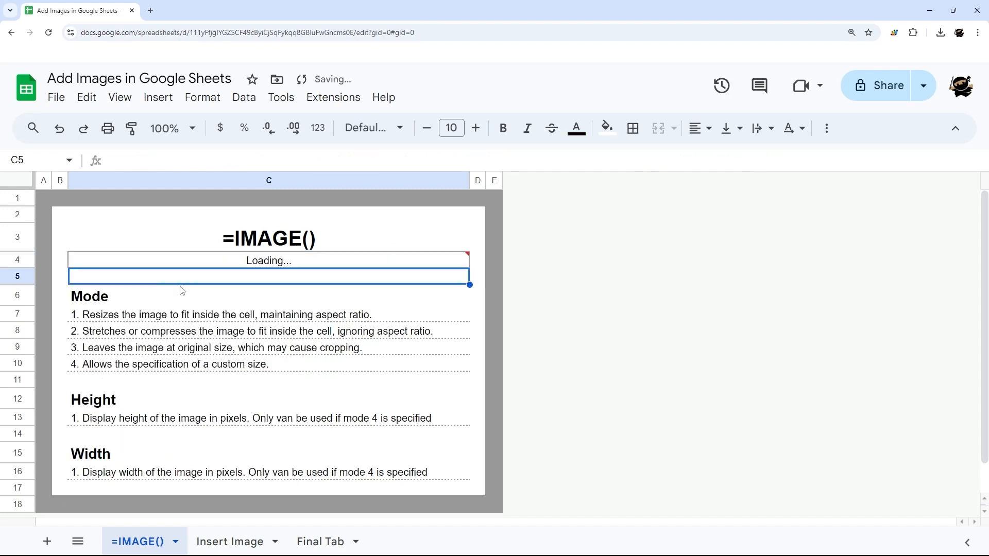
# Step: Allow the spreadsheet's formulas to fetch data from external URLs so the image in C4 can load
pyautogui.moveTo(205, 304)
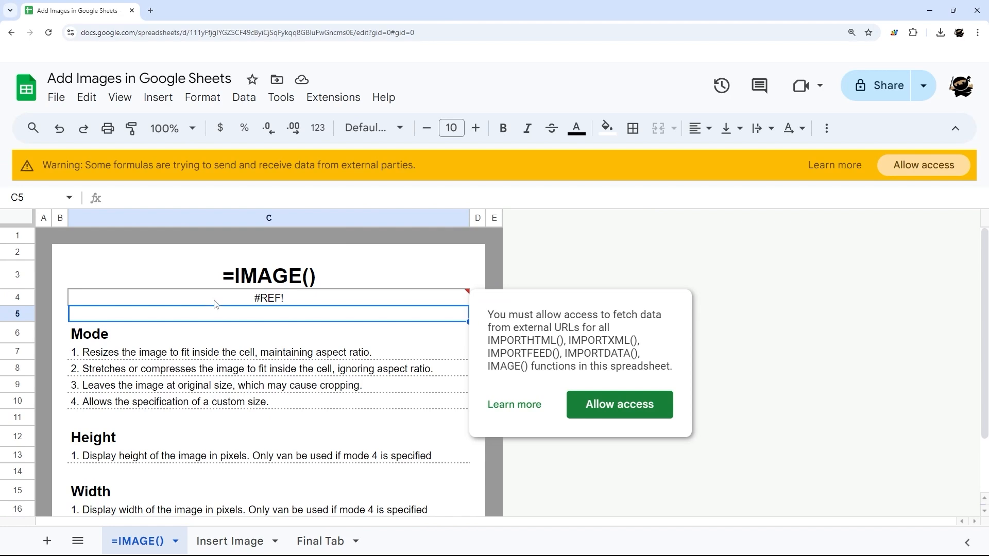
pyautogui.click(216, 303)
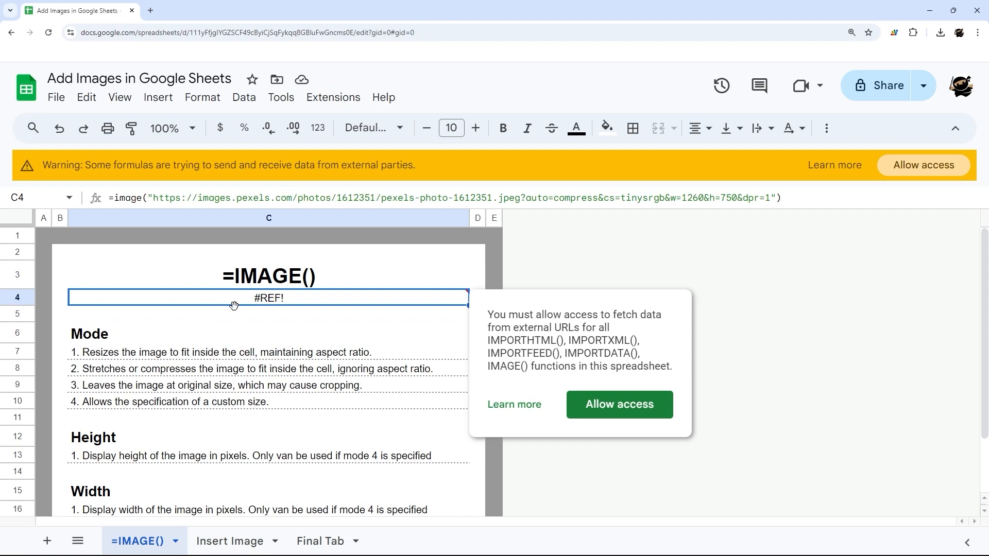
pyautogui.click(617, 407)
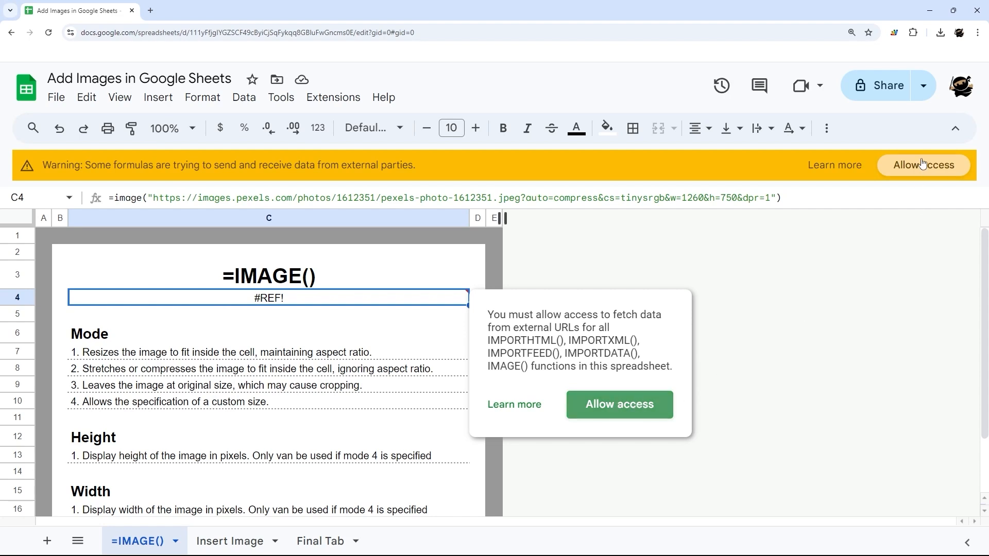
pyautogui.click(660, 416)
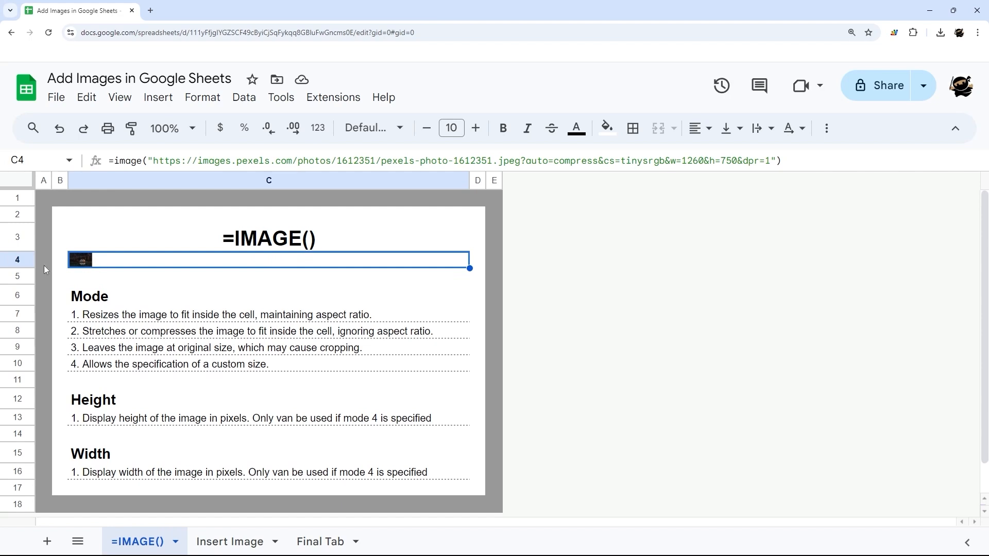
# Step: Try a freehand enlargement of row 4, undo it, and set the row's height to exactly 100 pixels
pyautogui.moveTo(17, 267); pyautogui.dragTo(17, 393)
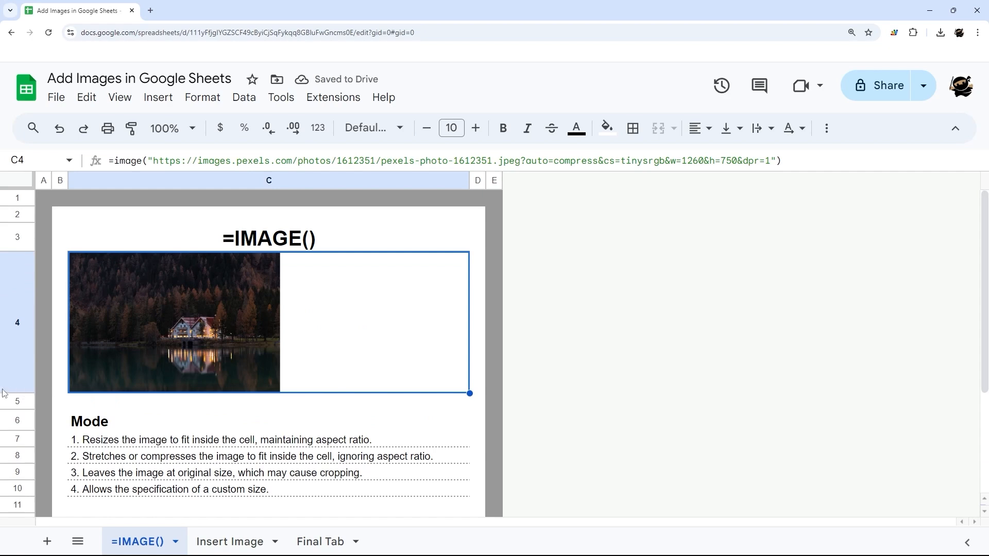
pyautogui.hotkey('ctrl', 'z')
pyautogui.rightClick(16, 259)
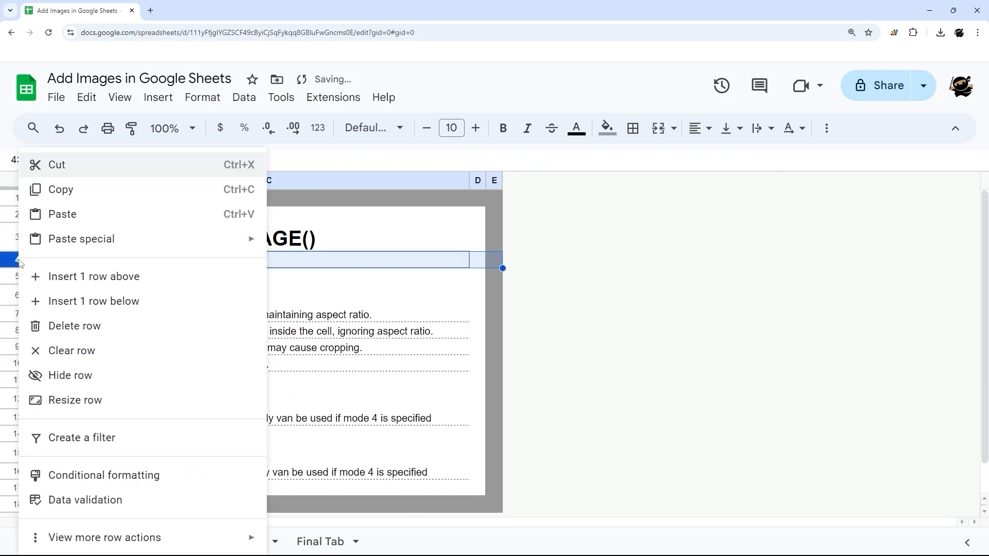
pyautogui.click(115, 400)
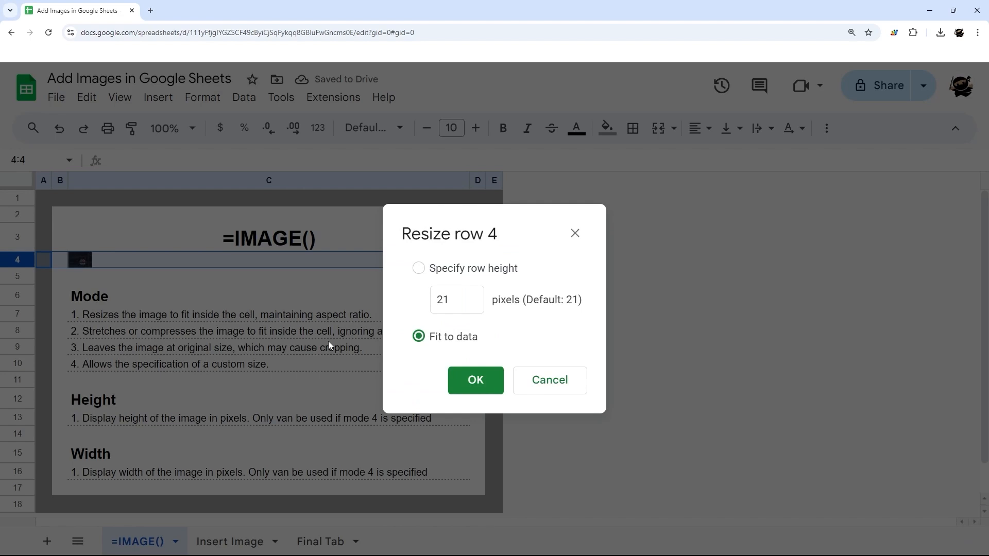
pyautogui.click(464, 307)
pyautogui.write('100')
pyautogui.press('Return')
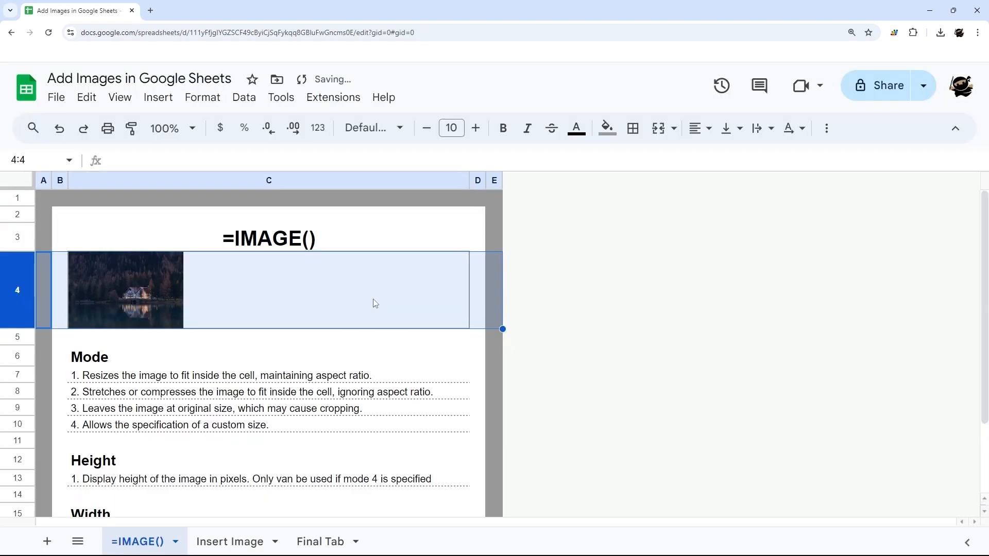
# Step: Center the image in cell C4 horizontally and align it vertically to the middle
pyautogui.click(110, 303)
pyautogui.click(689, 130)
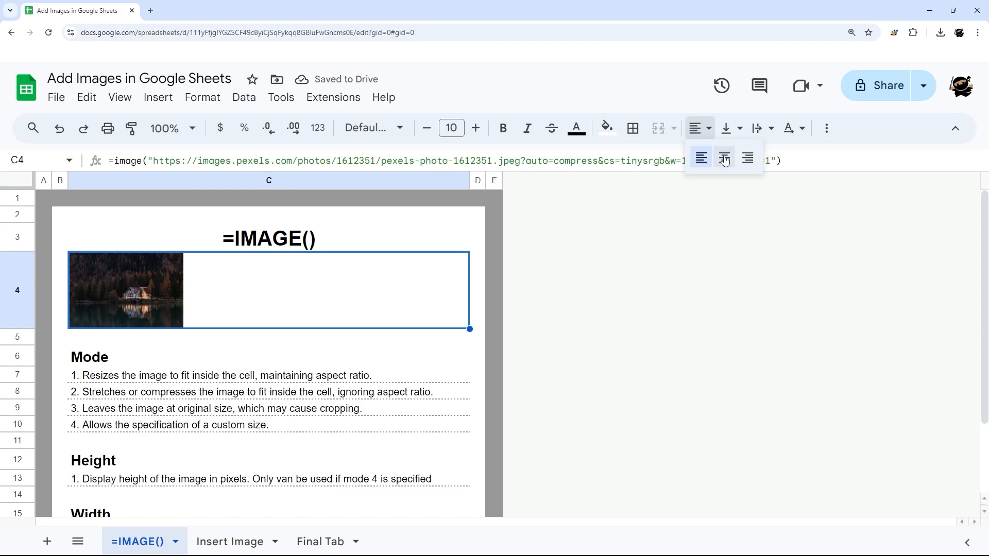
pyautogui.click(725, 157)
pyautogui.click(698, 128)
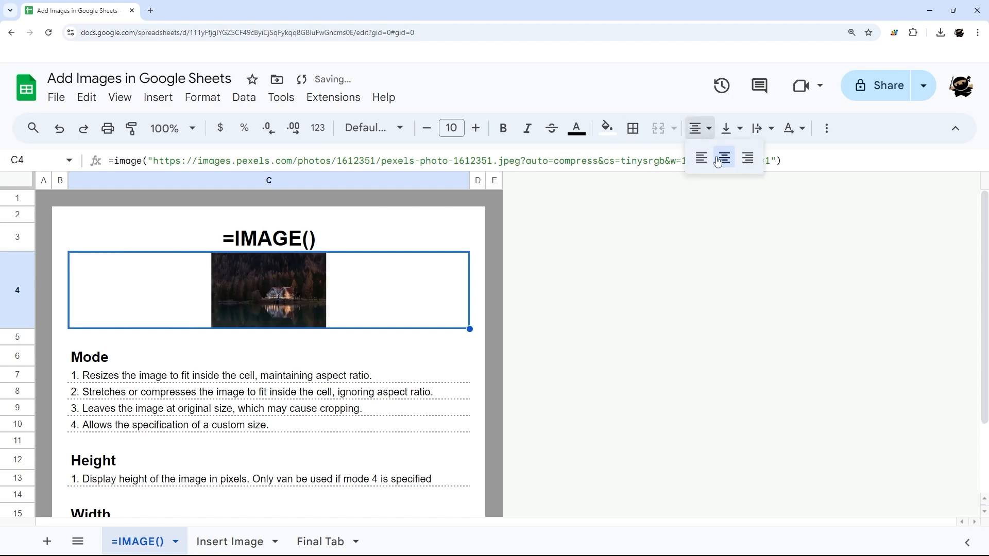
pyautogui.click(730, 128)
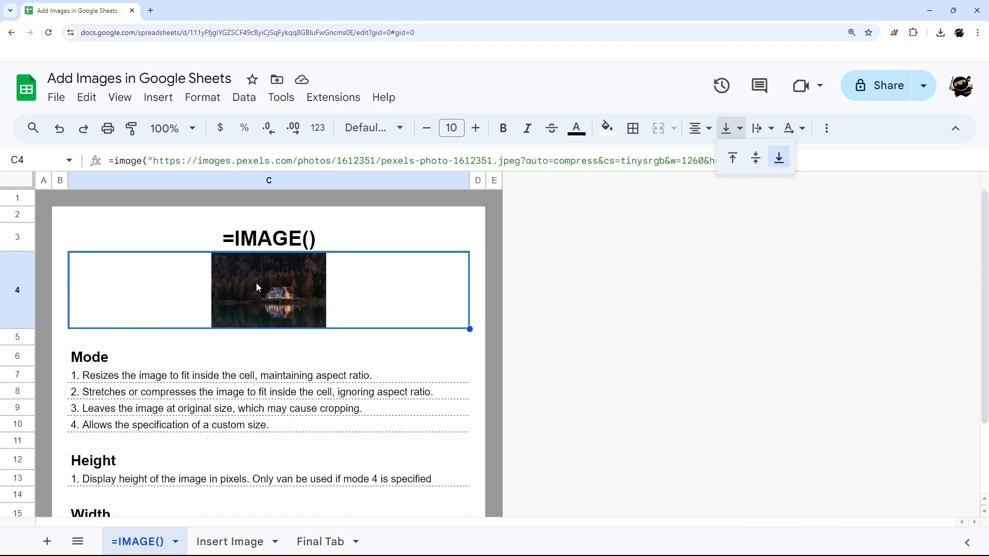
pyautogui.click(755, 158)
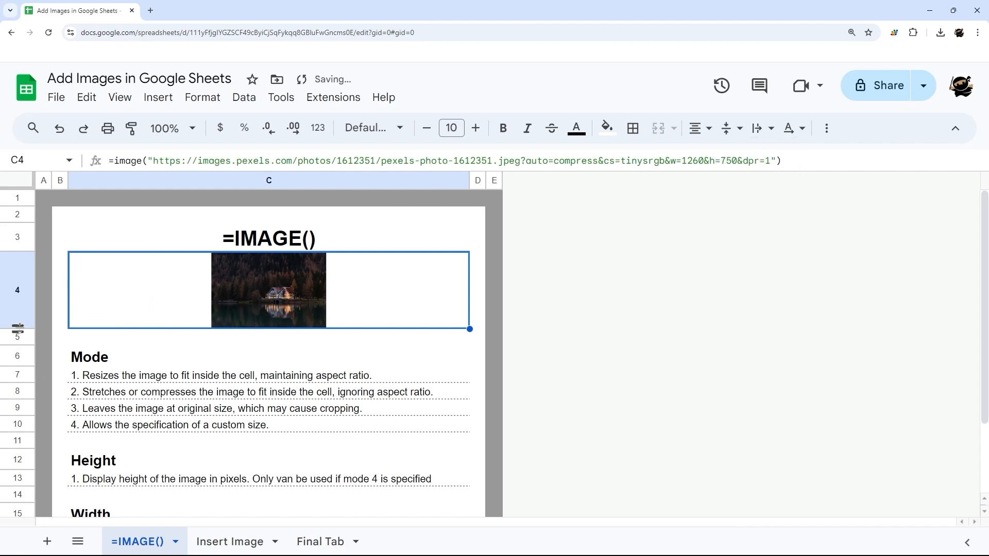
# Step: Enlarge row 4 freehand until the image spans the full width of column C with spare space above and below
pyautogui.moveTo(18, 328); pyautogui.dragTo(17, 490)
pyautogui.scroll(-2, 20, 463)
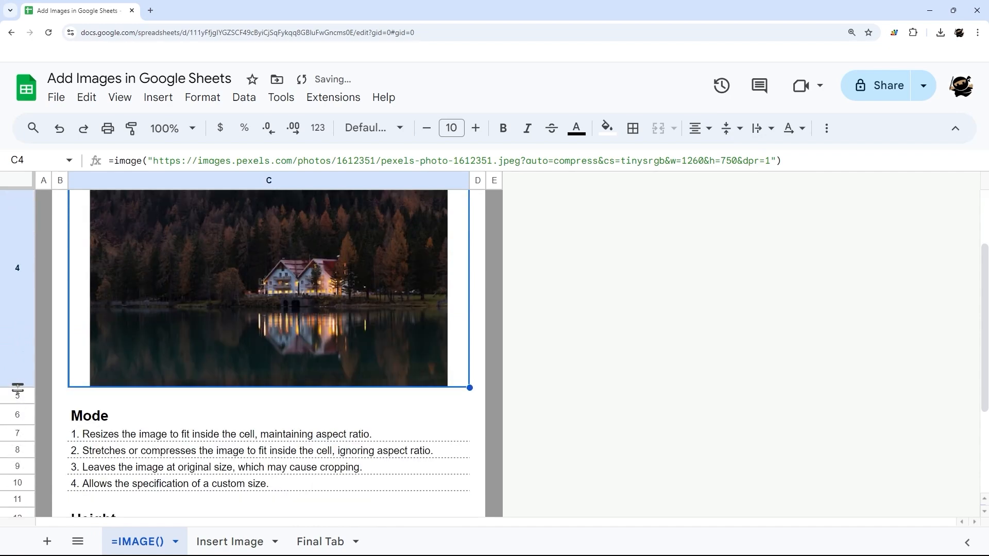
pyautogui.moveTo(17, 388); pyautogui.dragTo(17, 448)
pyautogui.scroll(2, 361, 447)
pyautogui.scroll(-1, 335, 333)
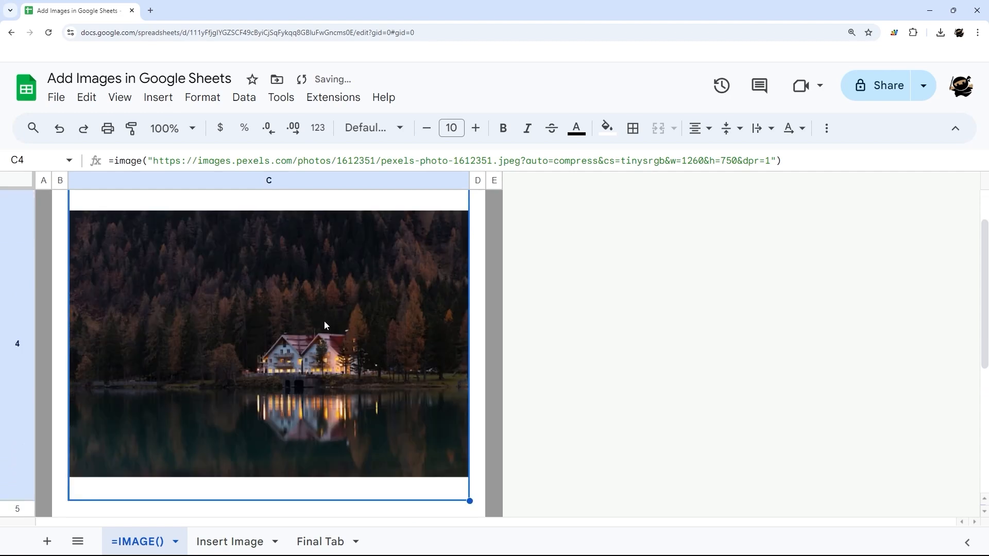
pyautogui.scroll(1, 254, 335)
# Step: Try top and bottom vertical alignment on the image in C4, and set it back to middle
pyautogui.click(733, 127)
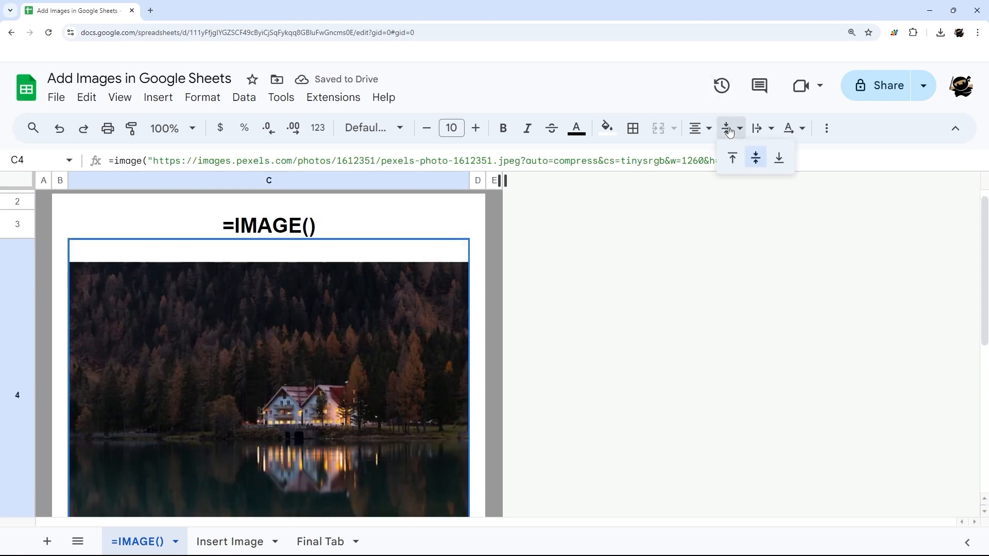
pyautogui.click(732, 158)
pyautogui.click(732, 128)
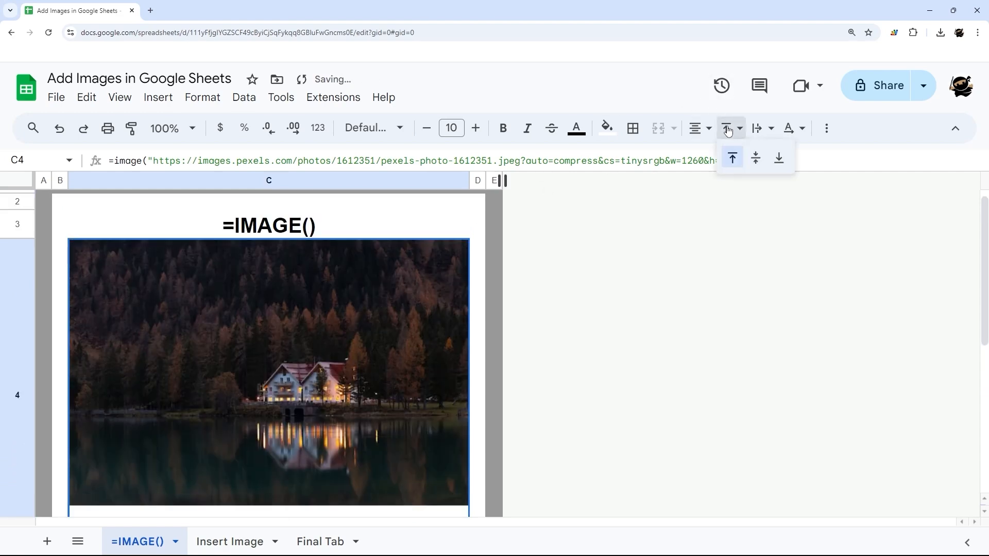
pyautogui.click(778, 158)
pyautogui.scroll(-2, 353, 289)
pyautogui.scroll(1, 354, 288)
pyautogui.click(732, 128)
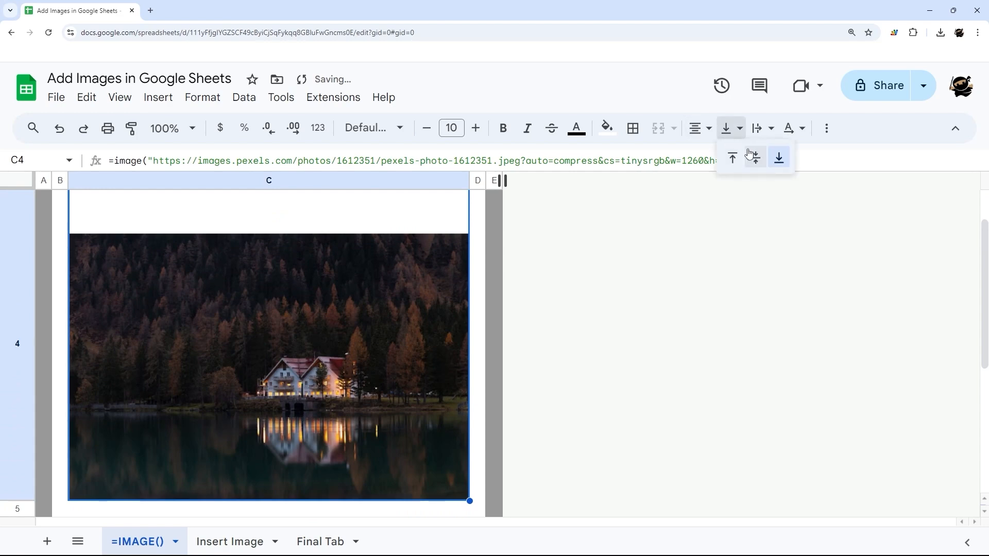
pyautogui.click(755, 158)
# Step: Reduce row 4's height freehand until the image covers about half of column C's width
pyautogui.scroll(1, 47, 419)
pyautogui.scroll(-3, 47, 419)
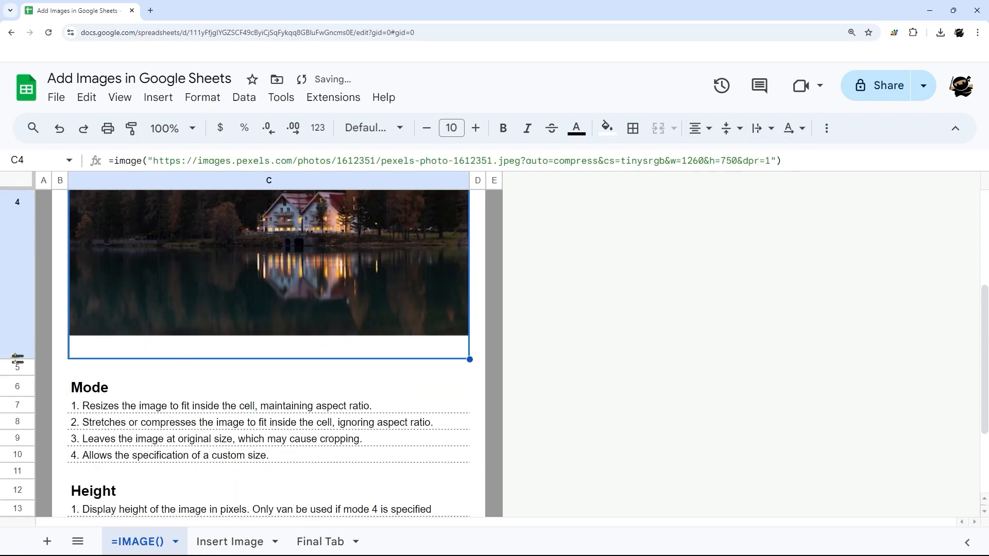
pyautogui.moveTo(18, 359); pyautogui.dragTo(17, 236)
pyautogui.scroll(3, 140, 395)
pyautogui.moveTo(17, 442); pyautogui.dragTo(15, 384)
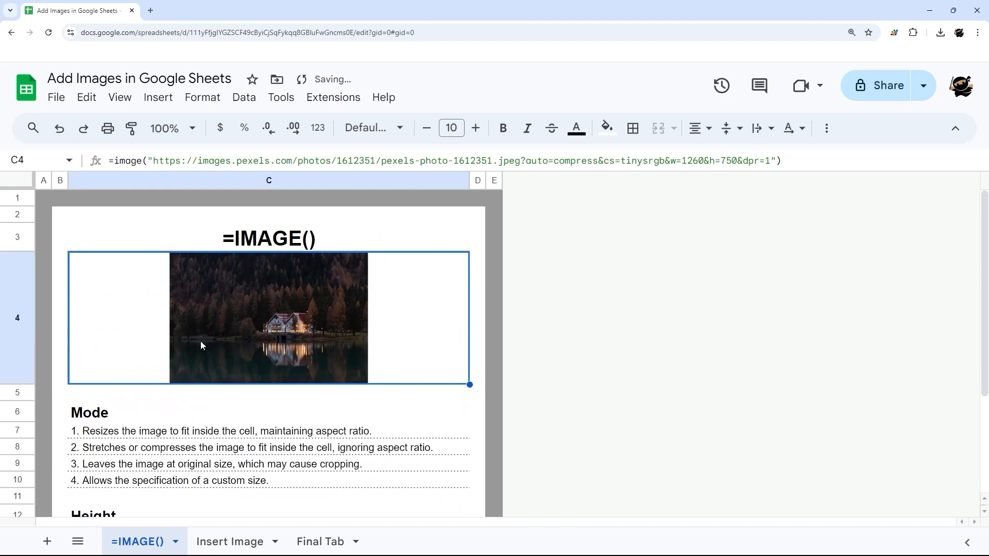
# Step: Add sizing mode 2 as the second argument of the IMAGE formula in C4 to stretch the picture to the cell
pyautogui.click(82, 432)
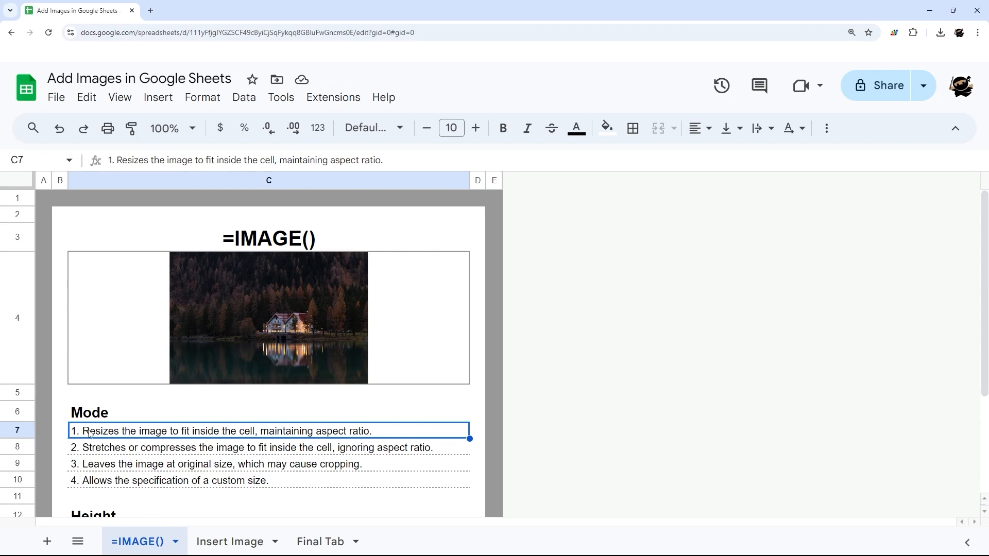
pyautogui.click(84, 449)
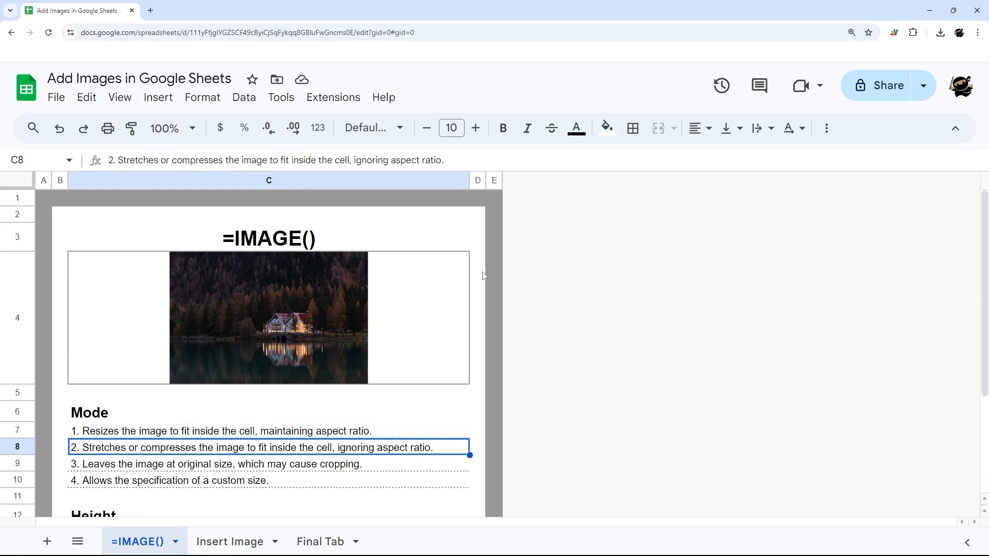
pyautogui.click(237, 337)
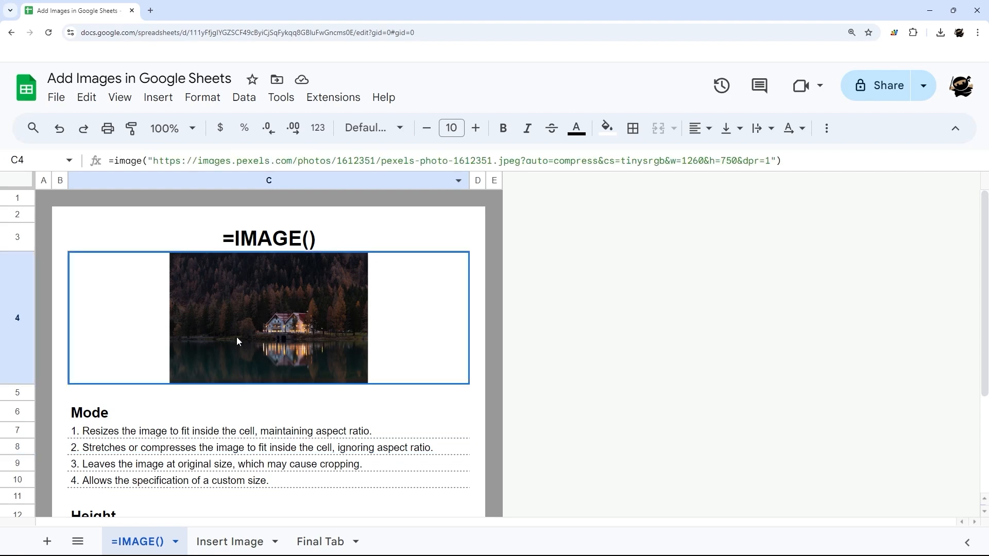
pyautogui.click(777, 161)
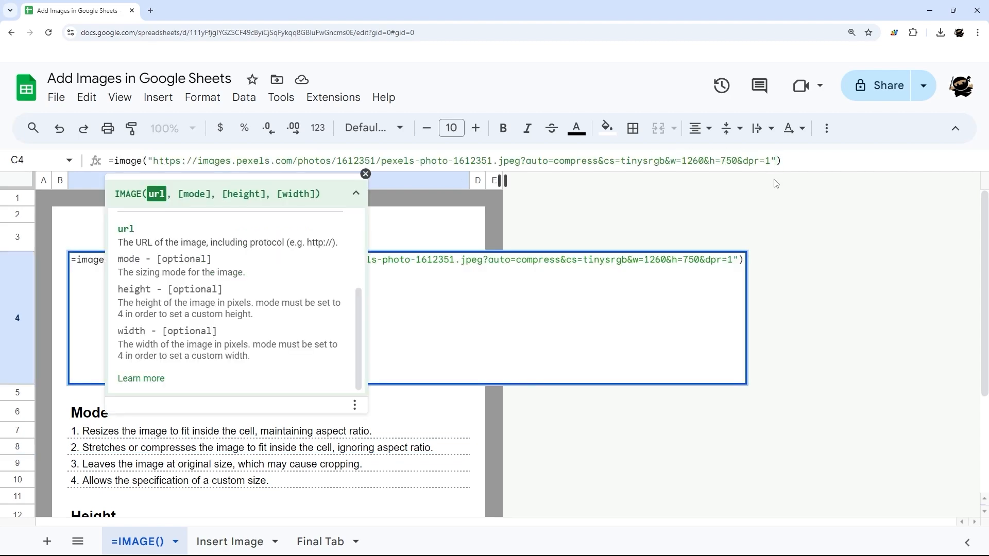
pyautogui.write(',2')
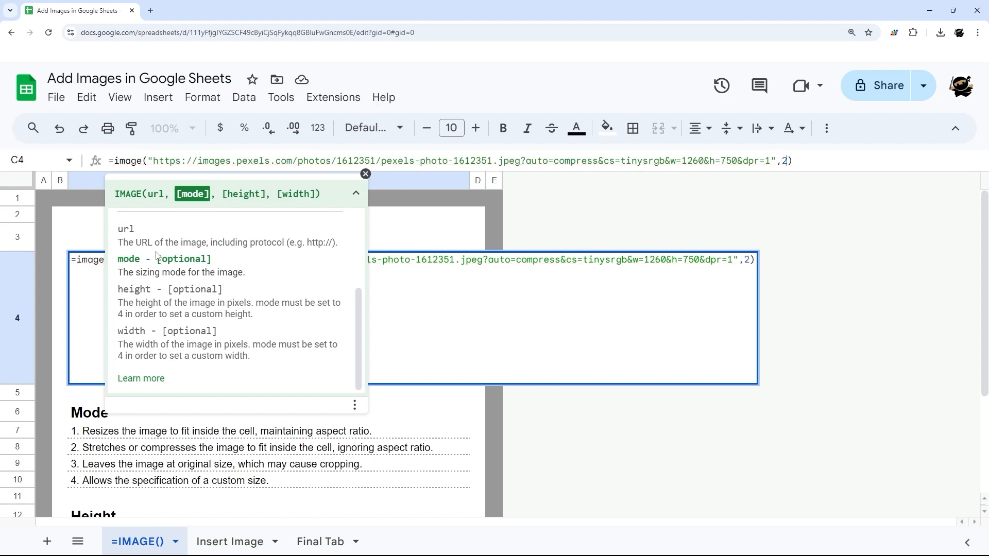
pyautogui.press('Return')
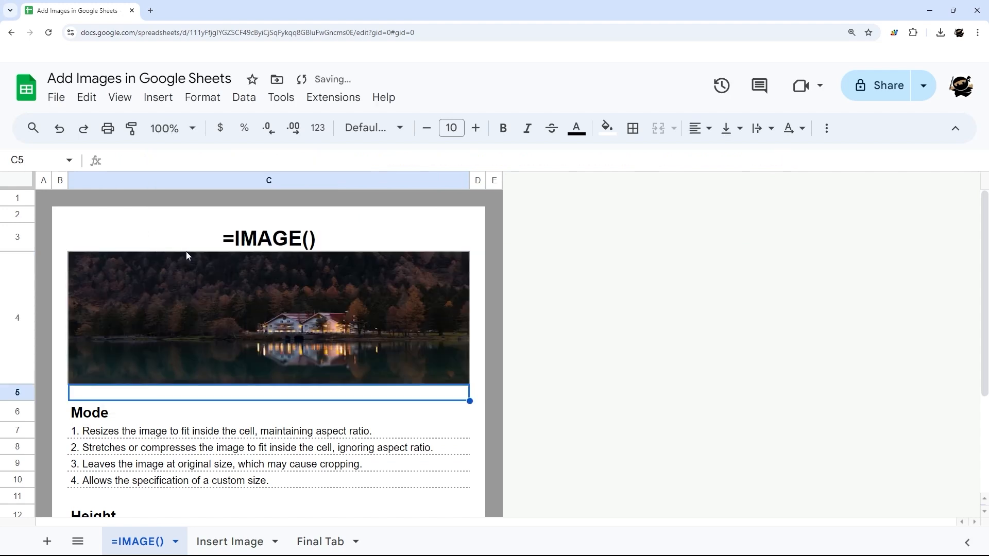
# Step: Enlarge row 4 freehand to about 769 pixels and inspect how the mode 2 image stretches vertically
pyautogui.click(171, 447)
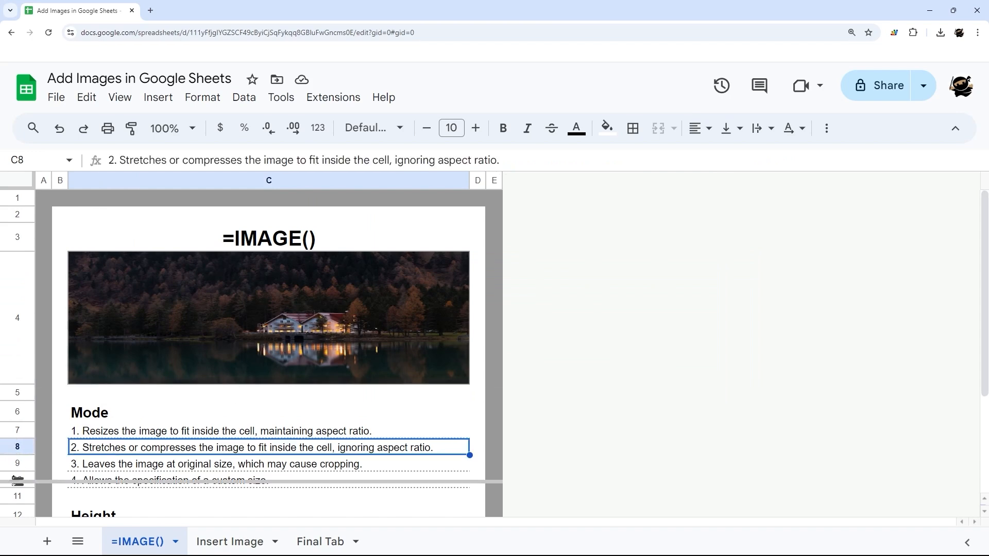
pyautogui.scroll(-3, 16, 464)
pyautogui.moveTo(12, 456); pyautogui.dragTo(13, 456)
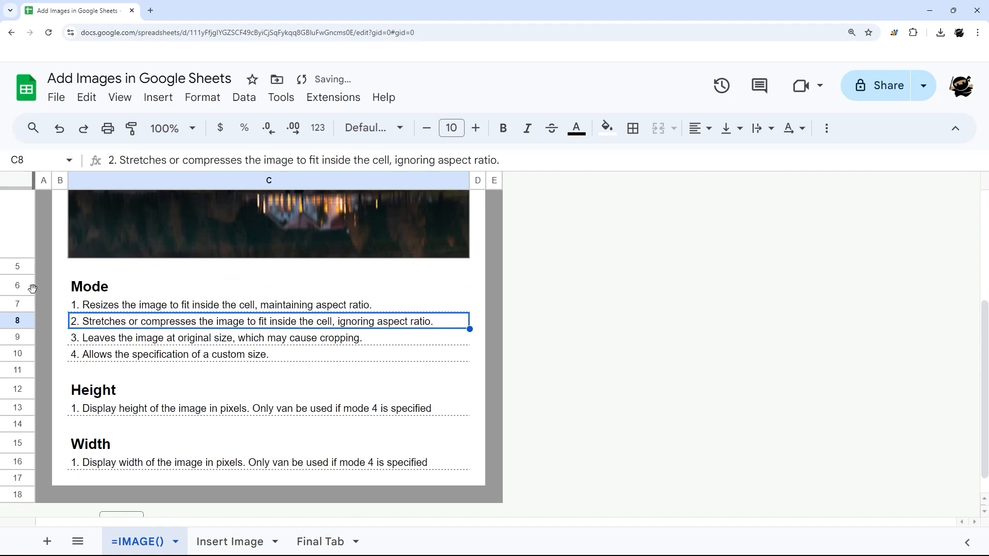
pyautogui.moveTo(21, 258); pyautogui.dragTo(19, 505)
pyautogui.scroll(9, 116, 422)
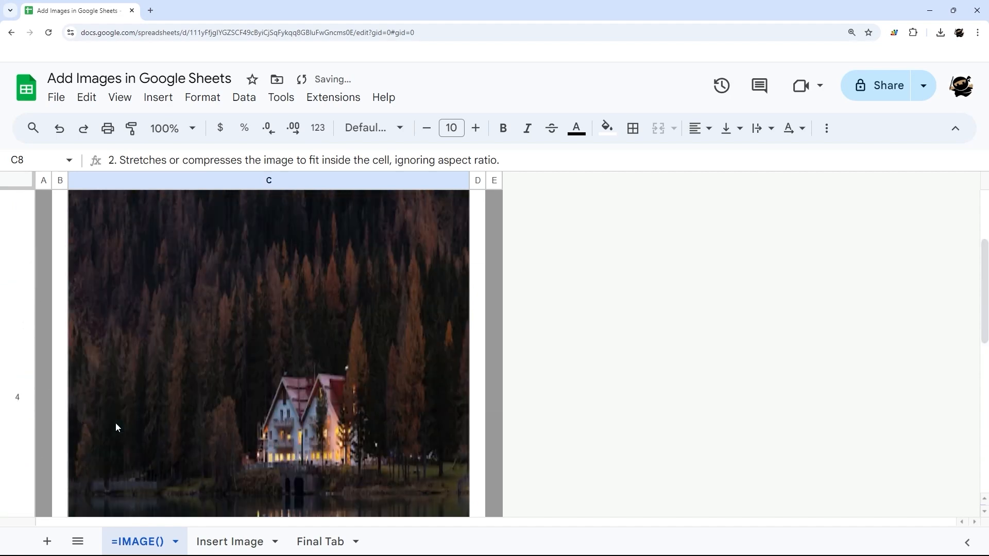
pyautogui.scroll(-4, 123, 423)
pyautogui.scroll(-3, 123, 422)
pyautogui.scroll(2, 135, 396)
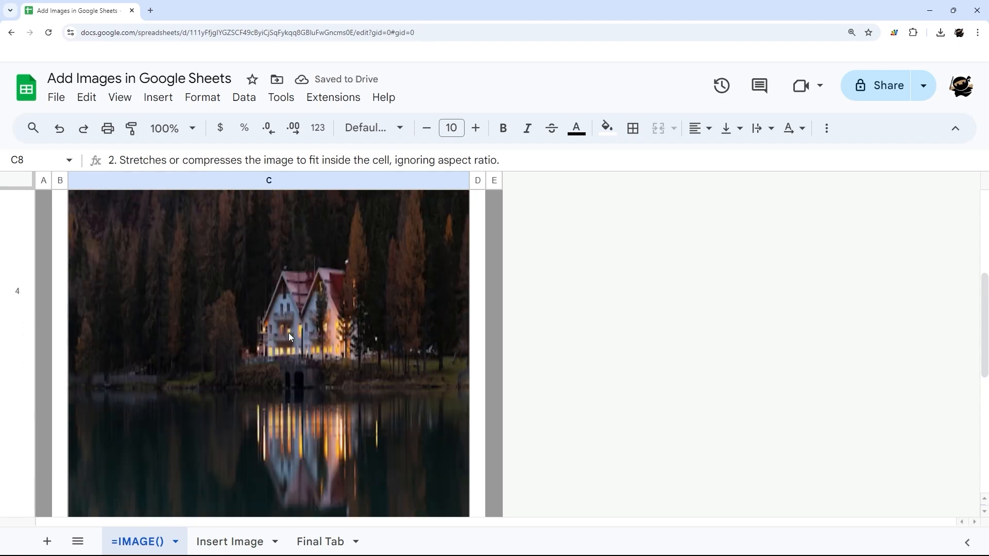
# Step: Set row 4's height to exactly 100 pixels
pyautogui.rightClick(30, 301)
pyautogui.click(87, 394)
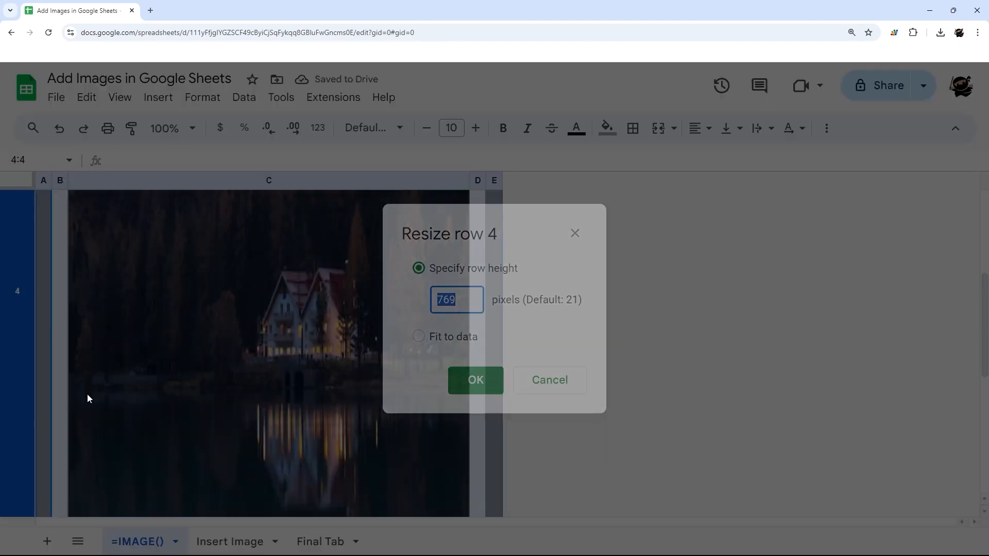
pyautogui.write('100')
pyautogui.press('Return')
pyautogui.scroll(2, 88, 361)
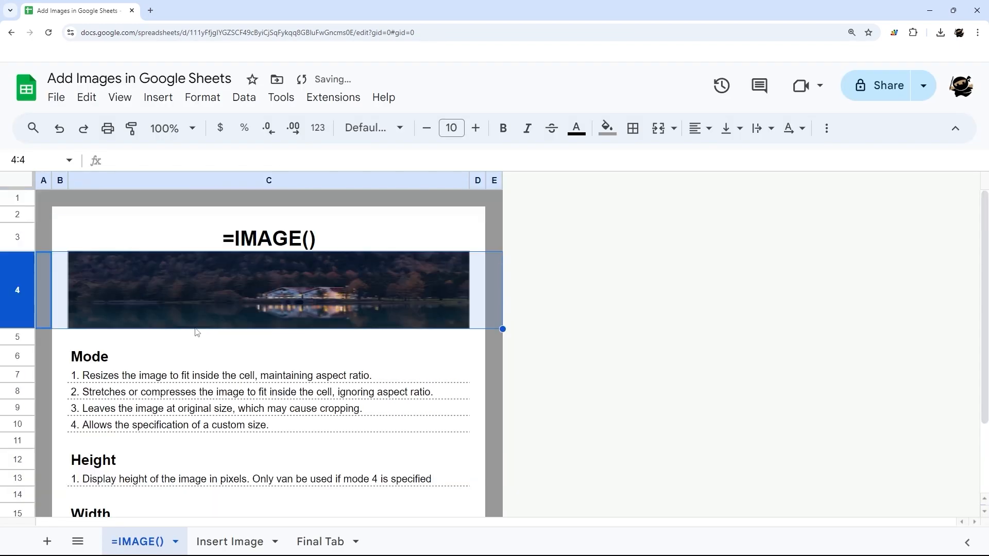
# Step: Change the sizing mode argument of the IMAGE formula in C4 to 3, keeping the picture at its original size
pyautogui.click(216, 291)
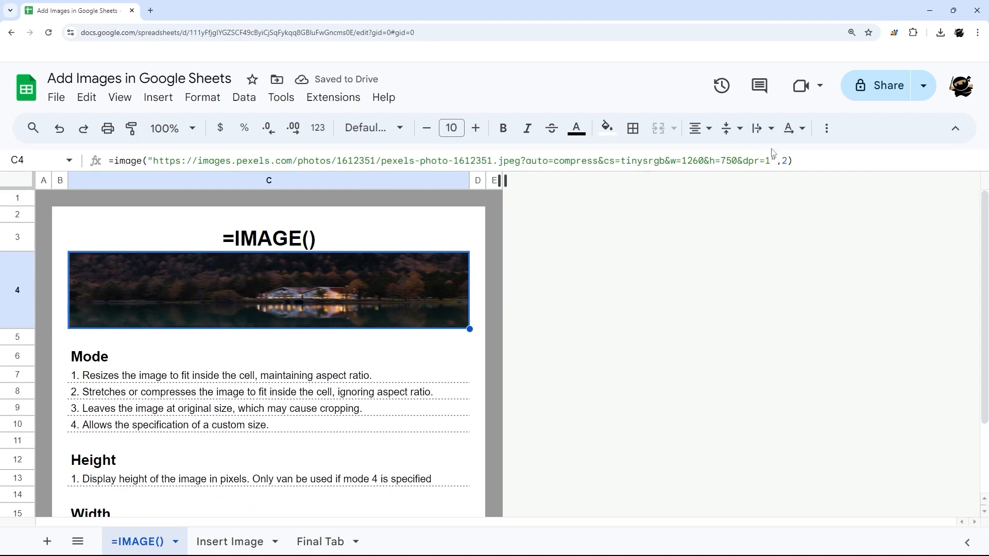
pyautogui.click(788, 160)
pyautogui.press('Return')
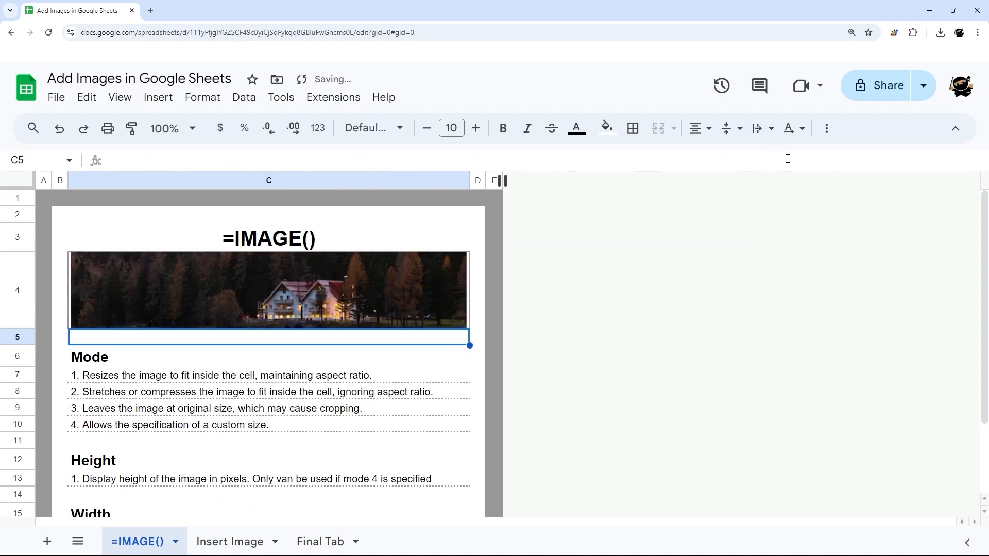
# Step: Resize row 4 freehand, taller and then slightly shorter, to examine how the mode 3 image is cropped
pyautogui.click(264, 304)
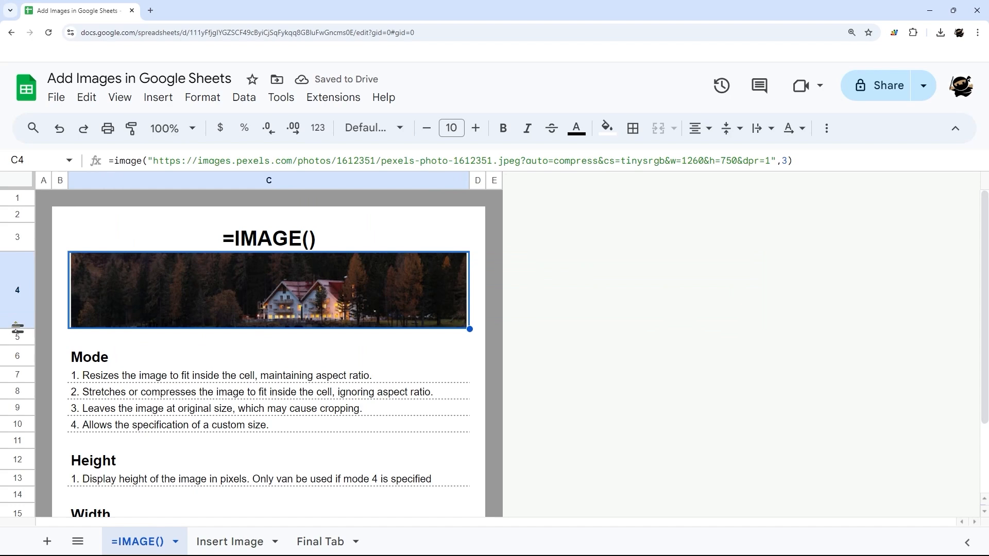
pyautogui.moveTo(17, 328); pyautogui.dragTo(30, 276)
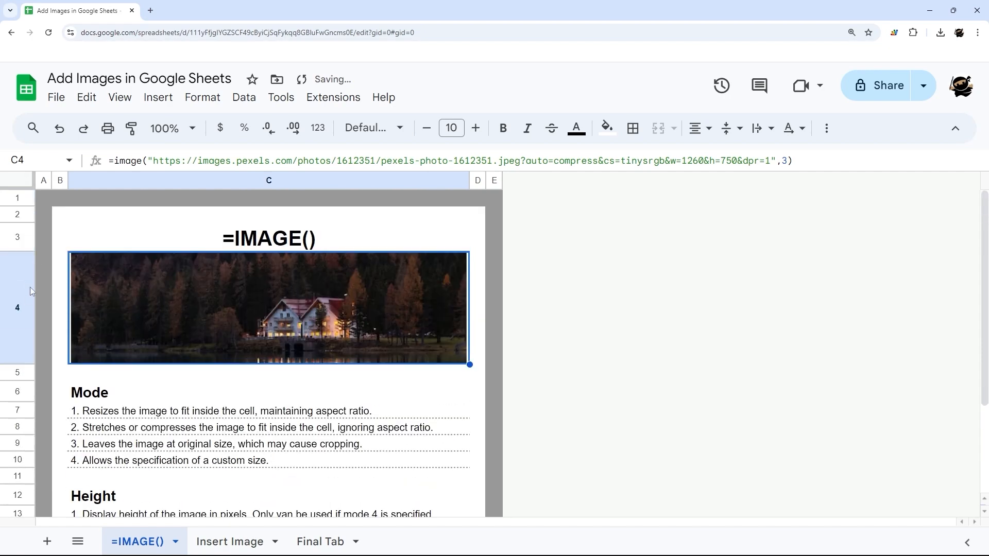
pyautogui.moveTo(17, 365); pyautogui.dragTo(18, 344)
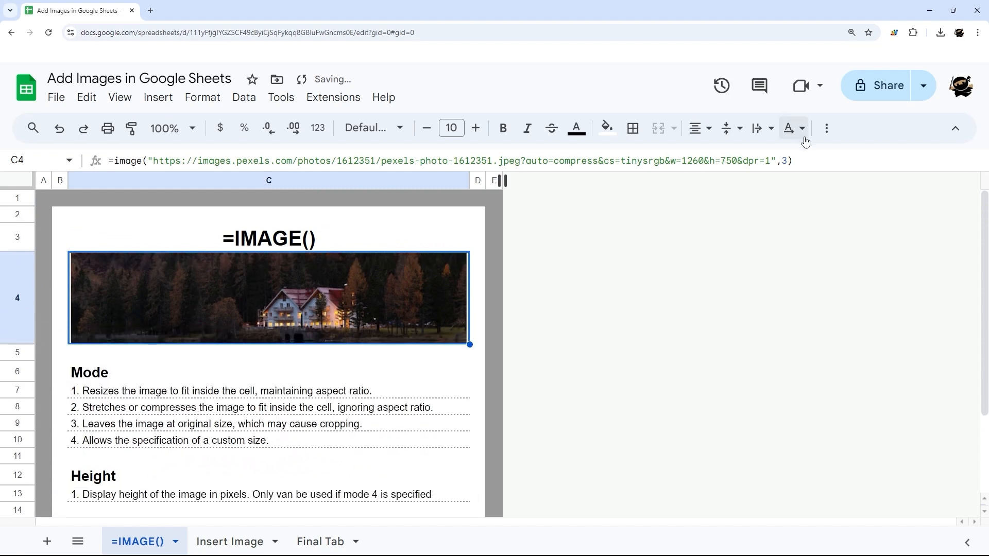
# Step: Change the sizing mode argument of the IMAGE formula in C4 to 4 for a custom size
pyautogui.click(786, 160)
pyautogui.press('BackSpace')
pyautogui.write('4')
pyautogui.press('Return')
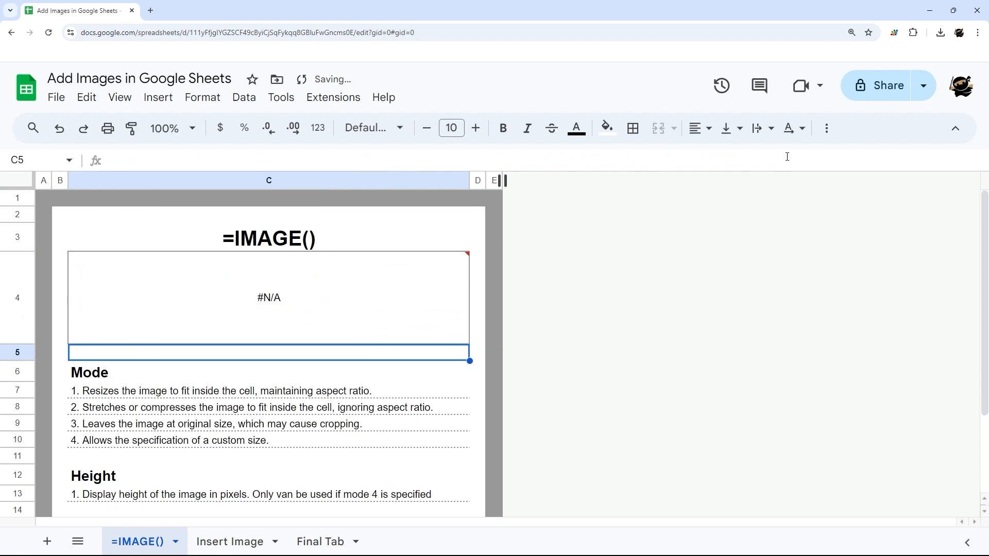
# Step: Examine the formula in C4 and the notes on mode 4, height and width in the rows below the image
pyautogui.click(278, 282)
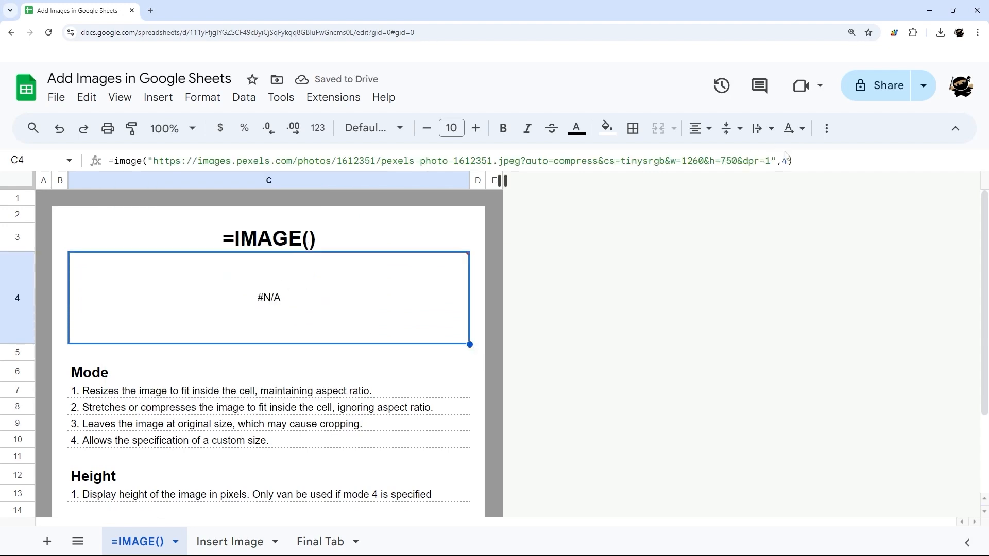
pyautogui.scroll(-1, 120, 424)
pyautogui.click(72, 388)
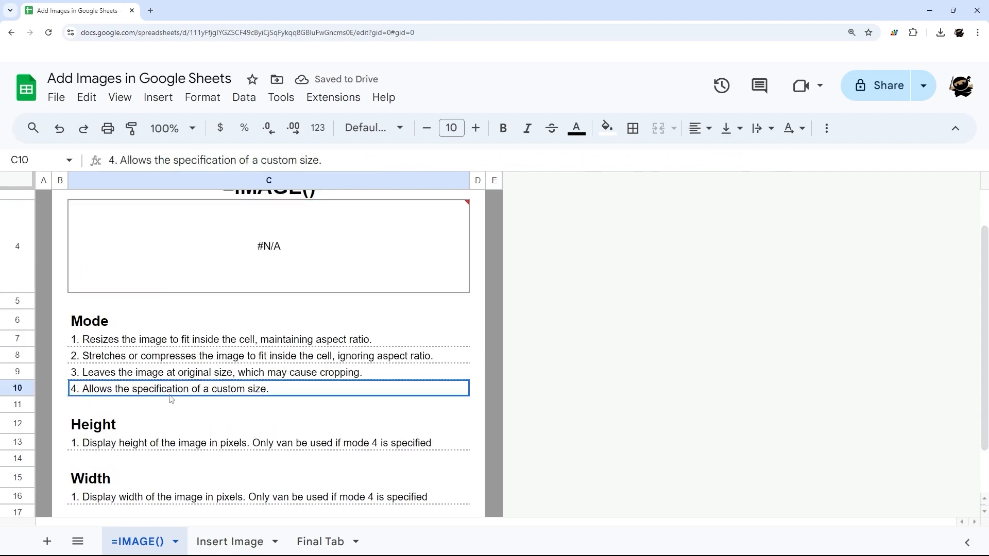
pyautogui.click(120, 443)
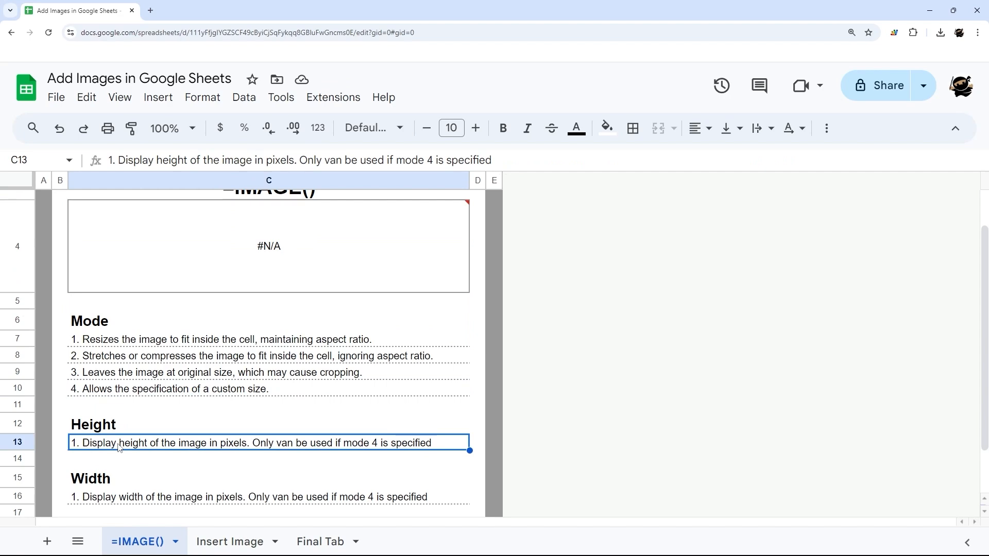
pyautogui.scroll(-1, 116, 442)
pyautogui.click(107, 437)
pyautogui.scroll(2, 137, 380)
# Step: Add a height of 100 and a width of 75 as the last arguments of C4's mode 4 IMAGE formula
pyautogui.click(205, 325)
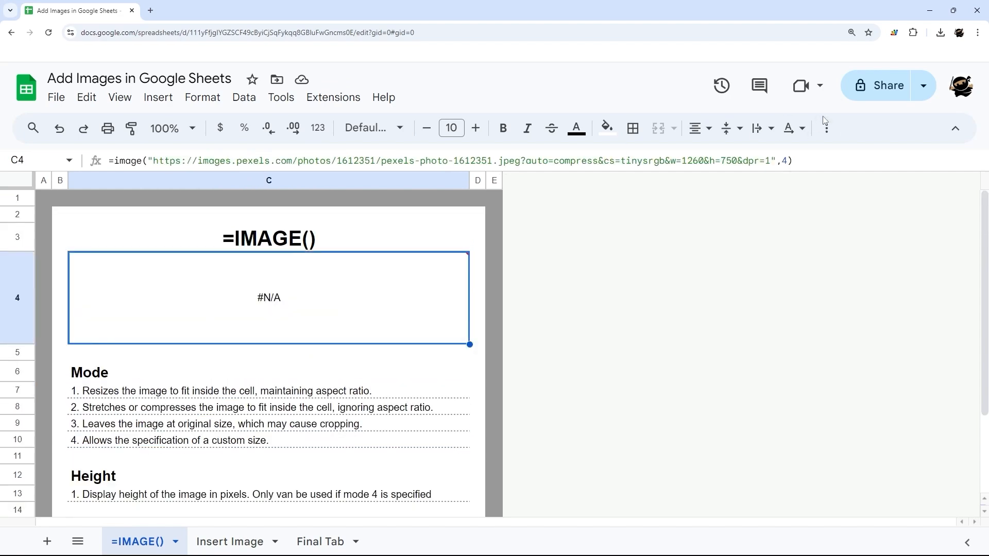
pyautogui.click(788, 159)
pyautogui.write(', ')
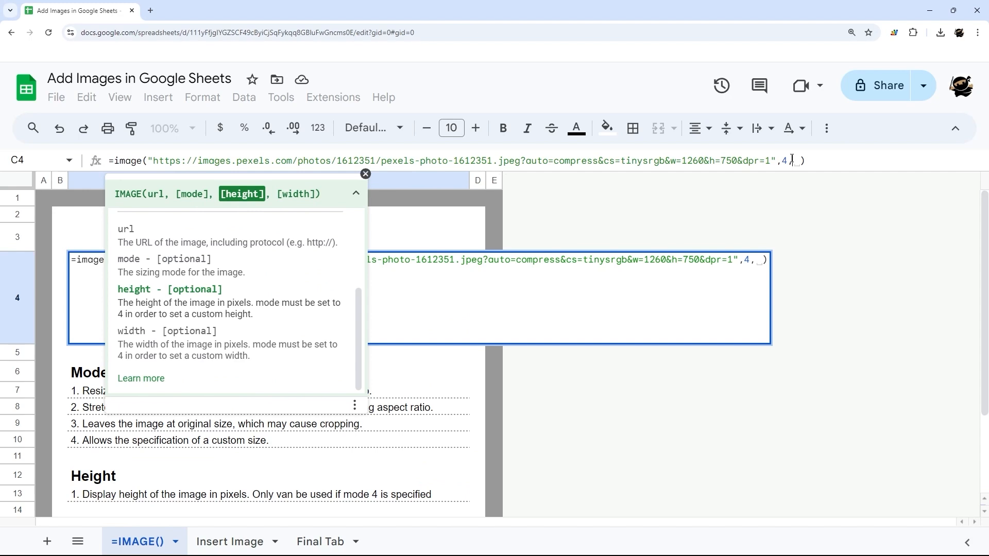
pyautogui.write('100,')
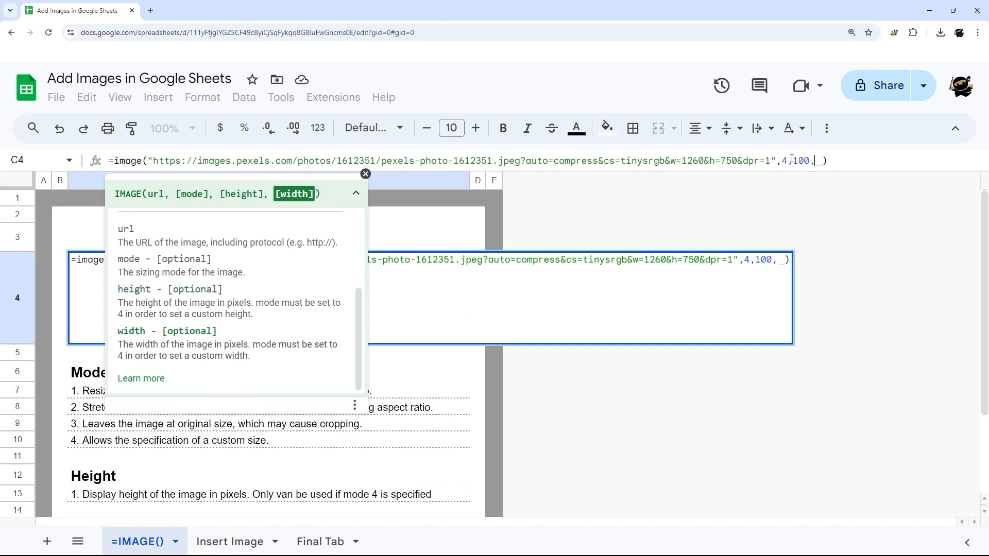
pyautogui.write('75')
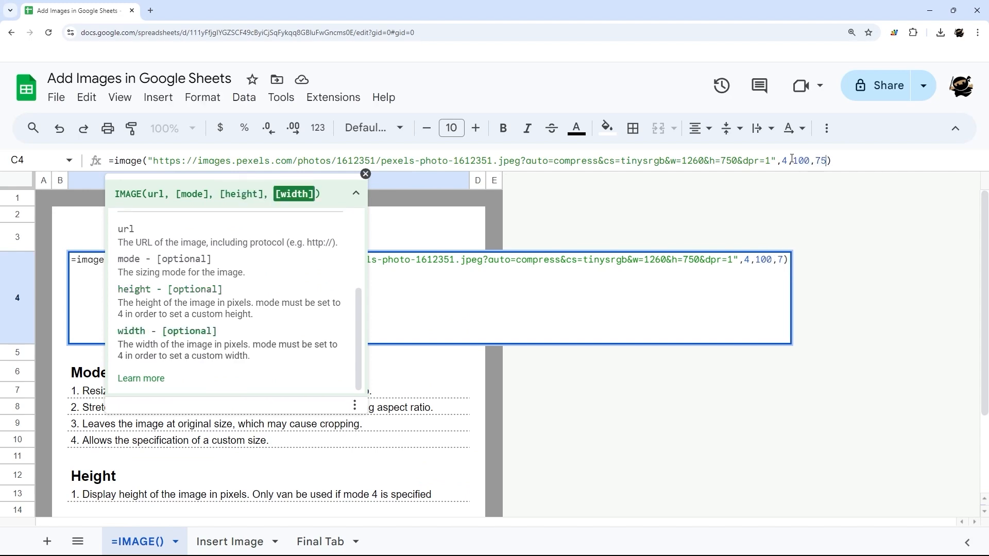
pyautogui.press('Return')
pyautogui.click(270, 312)
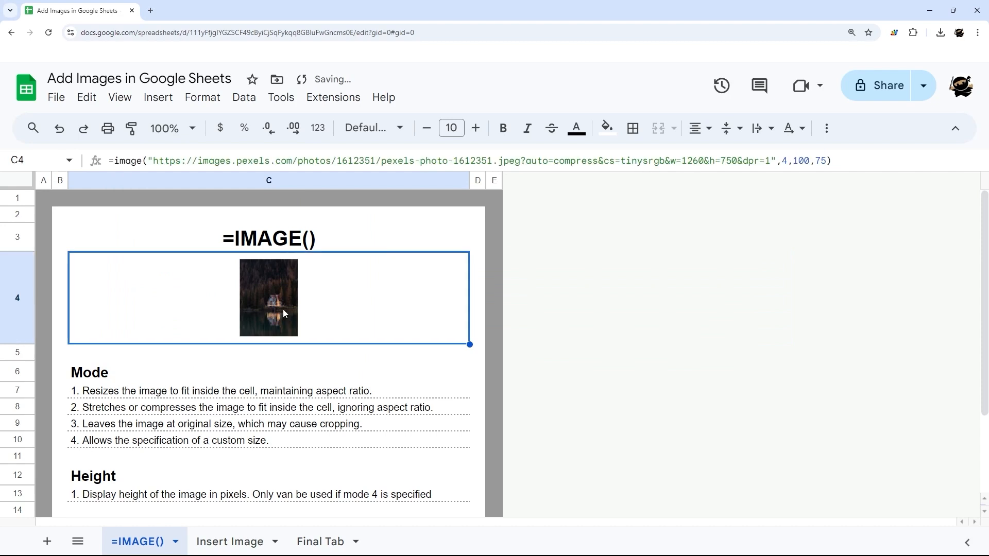
# Step: Set the width argument of the IMAGE formula in C4 to 150
pyautogui.click(826, 161)
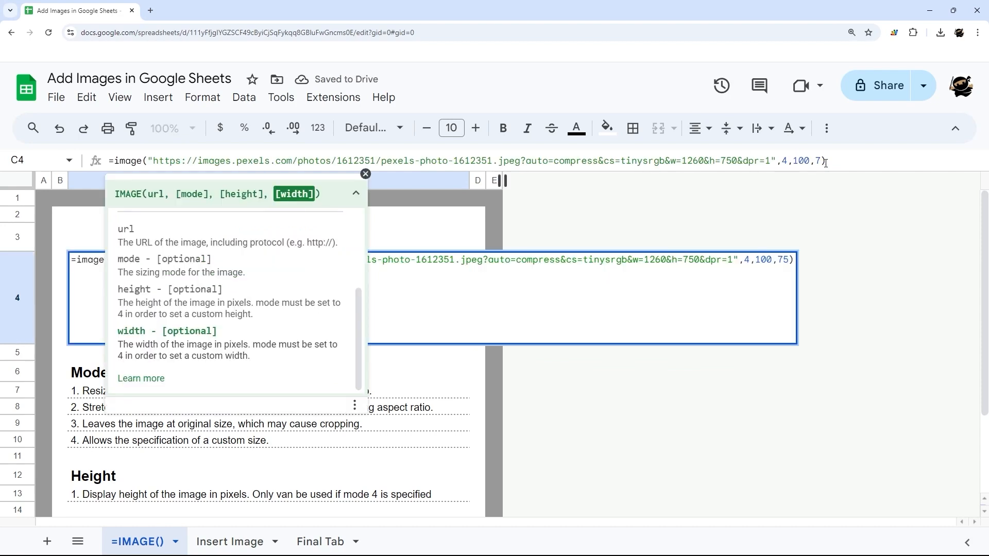
pyautogui.press('BackSpace')
pyautogui.write('150')
pyautogui.press('Return')
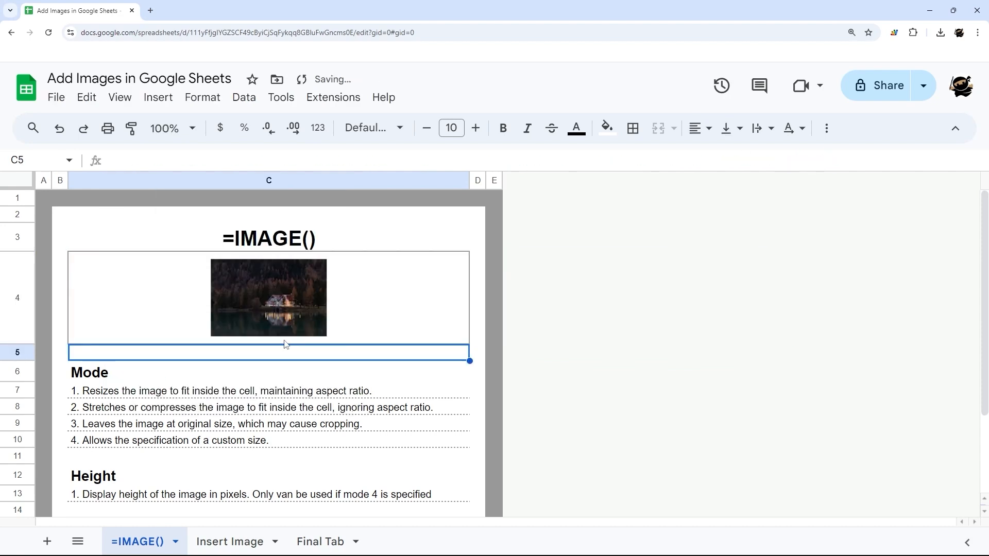
# Step: Shrink row 4 freehand below the custom-sized image's height, and enlarge it again to show the whole picture
pyautogui.click(234, 334)
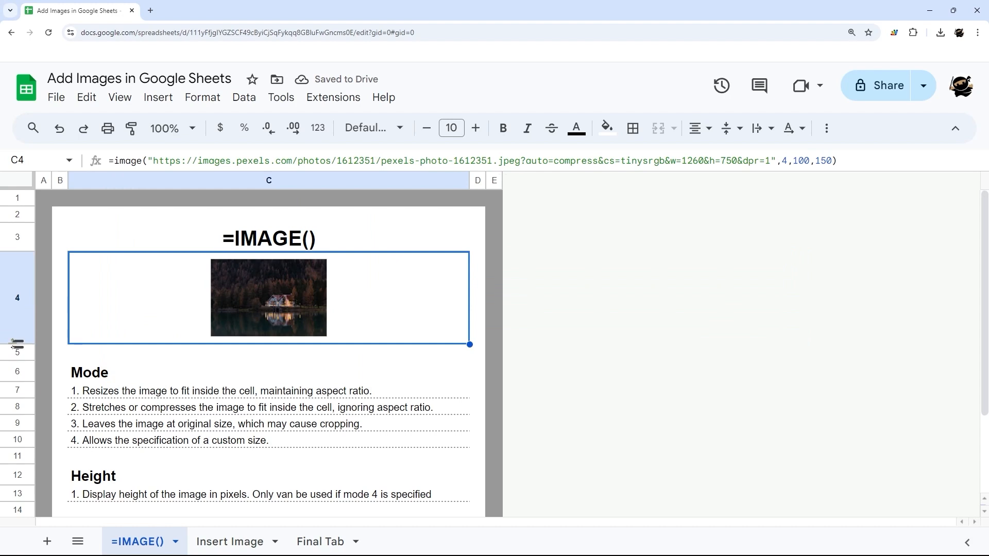
pyautogui.moveTo(17, 343); pyautogui.dragTo(17, 309)
pyautogui.moveTo(17, 308); pyautogui.dragTo(17, 337)
# Step: Replace the mode 4, height and width arguments of the IMAGE formula in C4 with sizing mode 1
pyautogui.moveTo(833, 161); pyautogui.dragTo(779, 163)
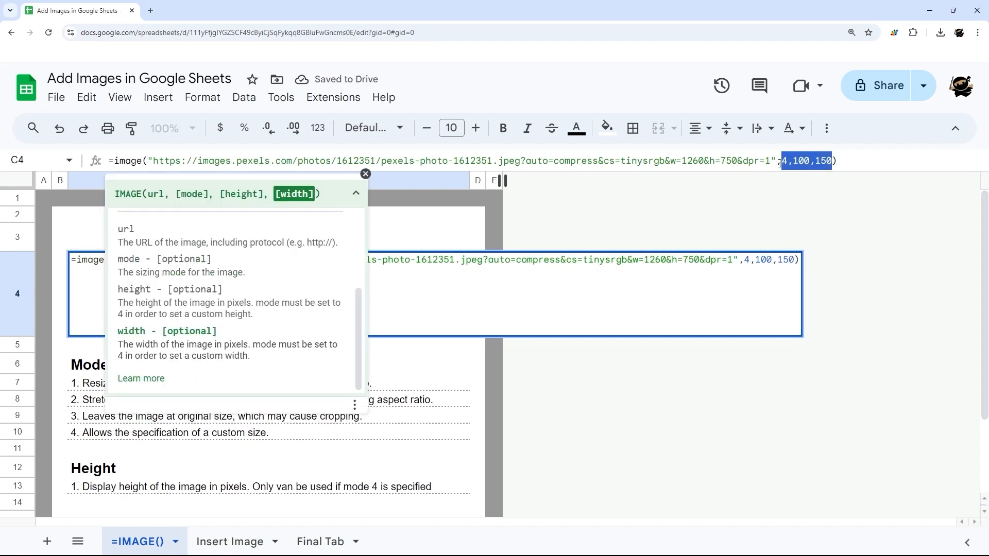
pyautogui.press('Return')
pyautogui.click(398, 309)
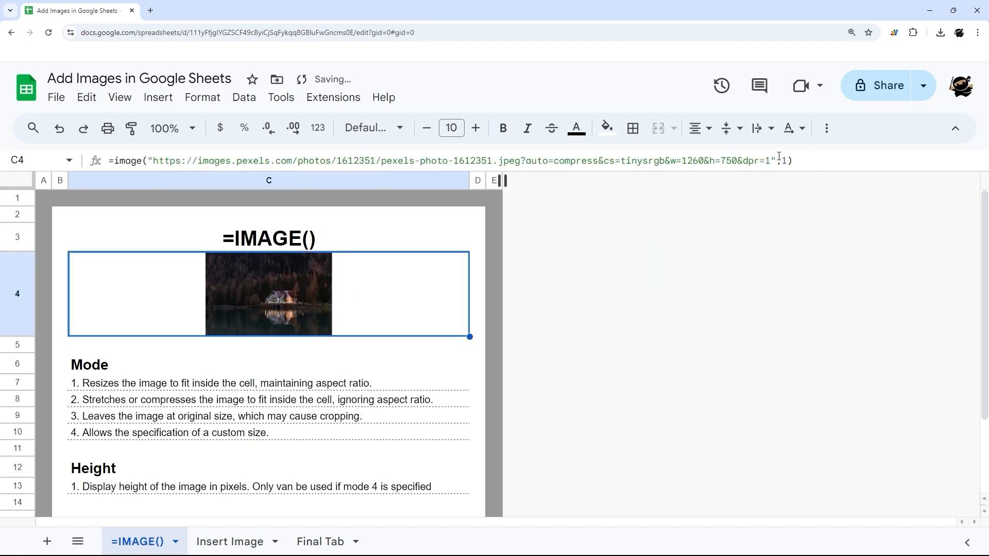
pyautogui.click(785, 160)
pyautogui.press('Return')
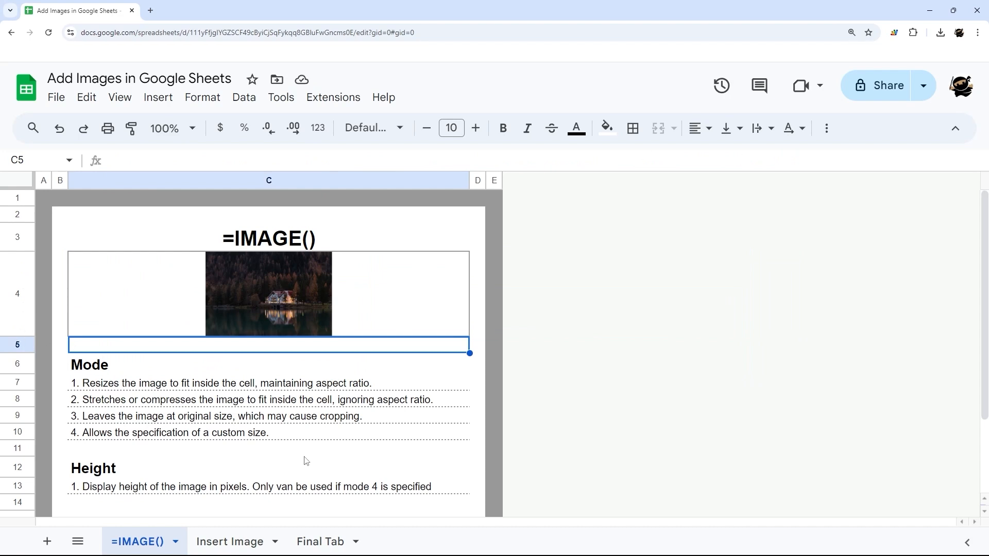
# Step: Insert anders-jilden.jpg from the Desktop into cell C3 of the Insert Image sheet, and enlarge row 3 until the picture fills column C's width
pyautogui.click(242, 543)
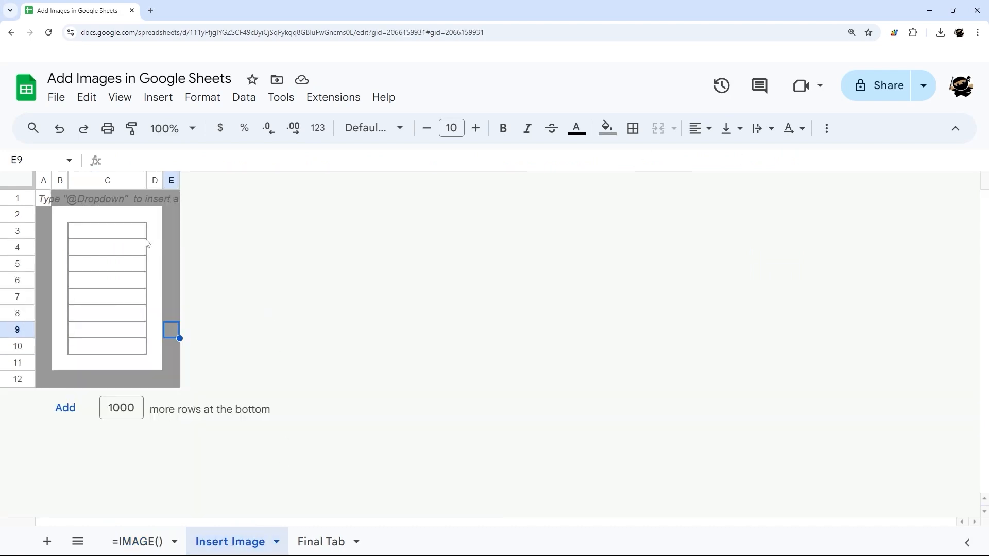
pyautogui.click(97, 236)
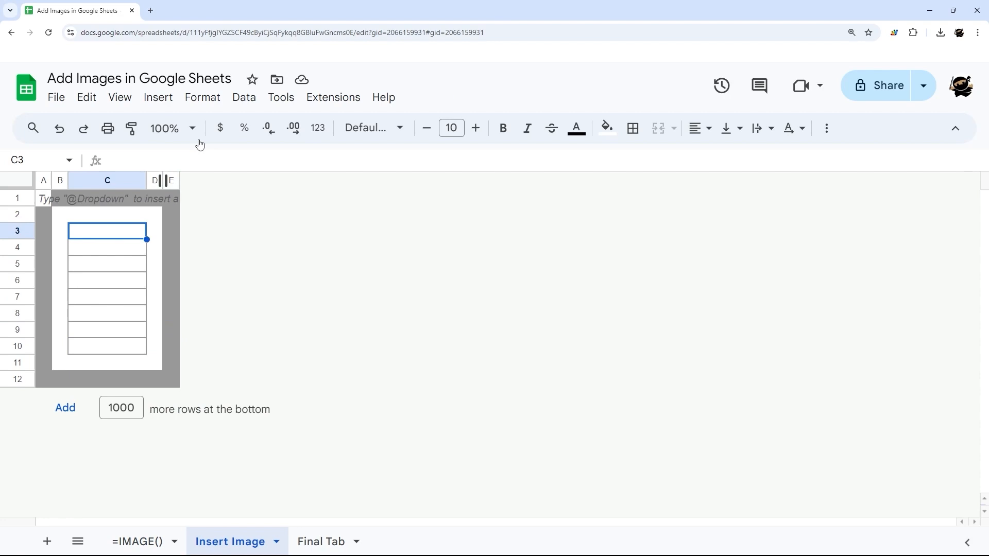
pyautogui.click(157, 97)
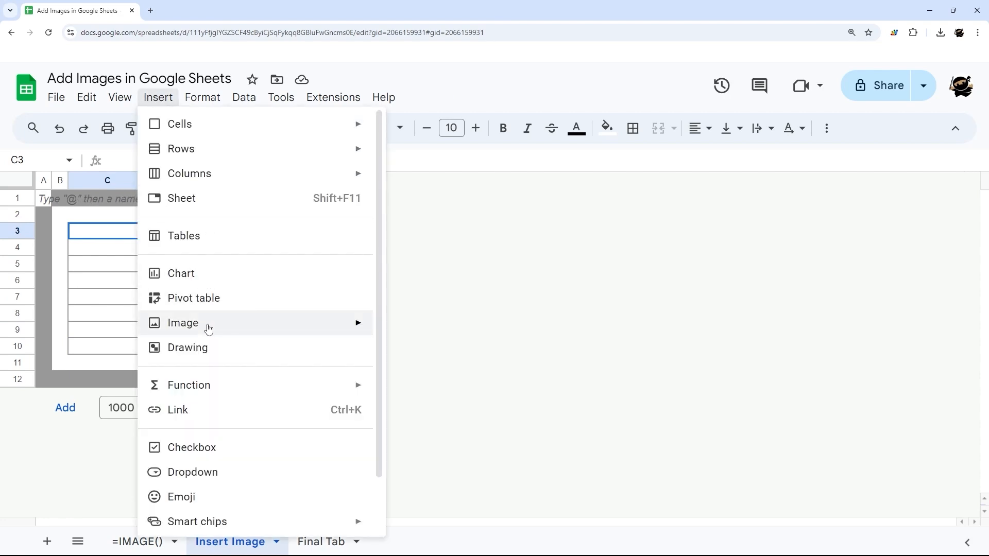
pyautogui.moveTo(208, 330)
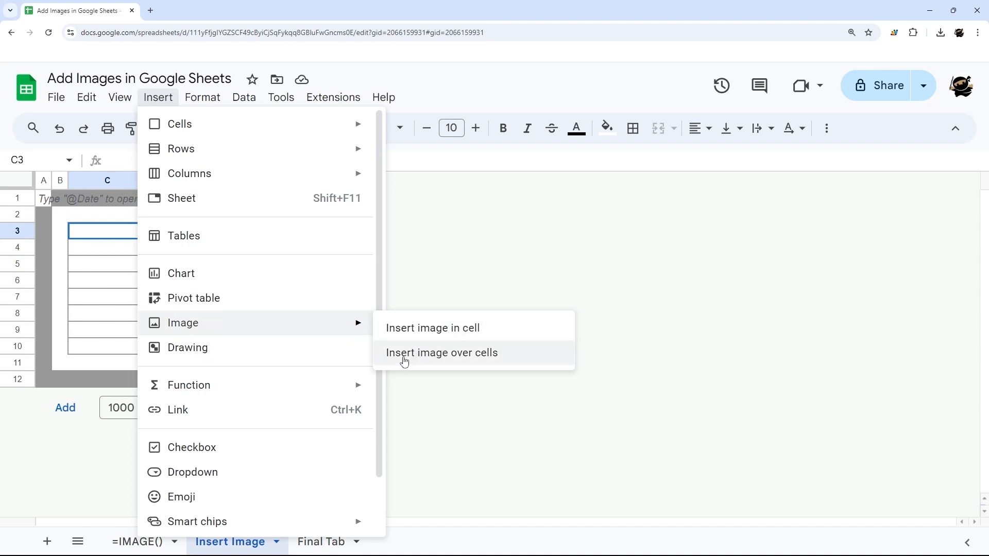
pyautogui.click(442, 331)
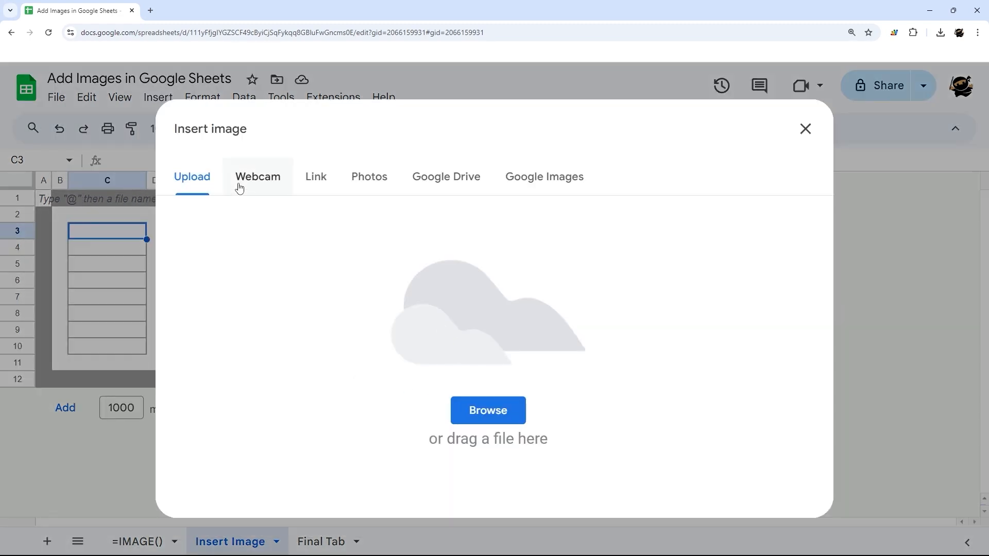
pyautogui.click(497, 409)
pyautogui.click(350, 95)
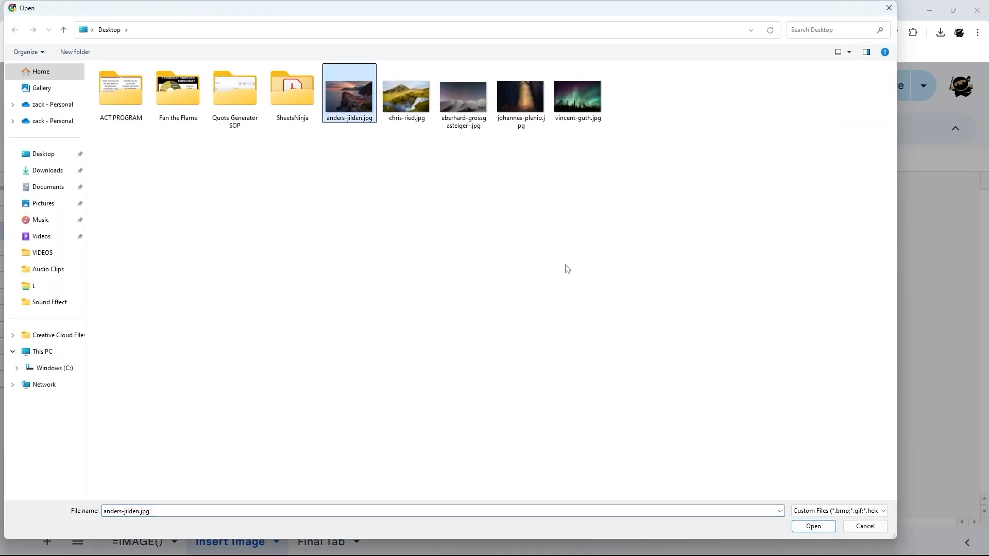
pyautogui.click(813, 526)
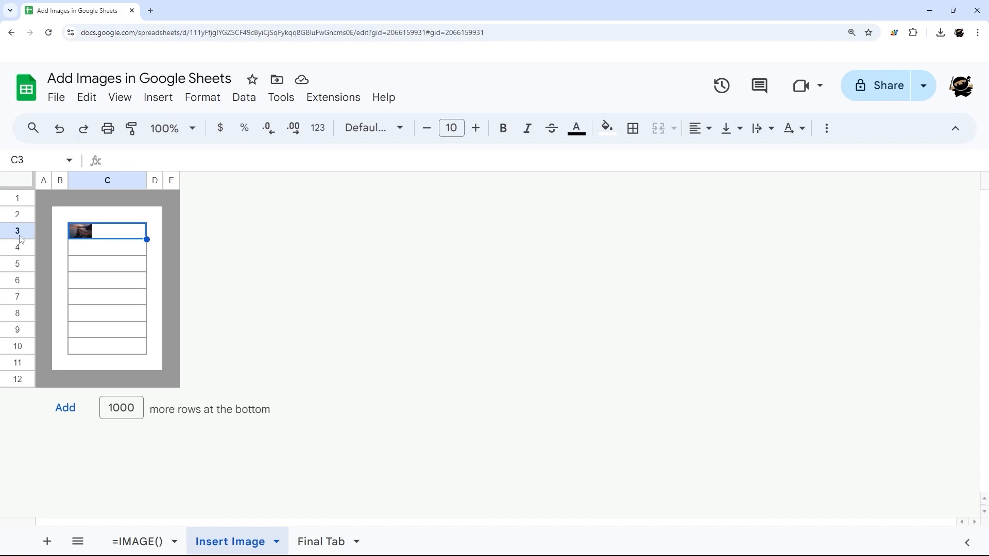
pyautogui.moveTo(19, 239); pyautogui.dragTo(17, 275)
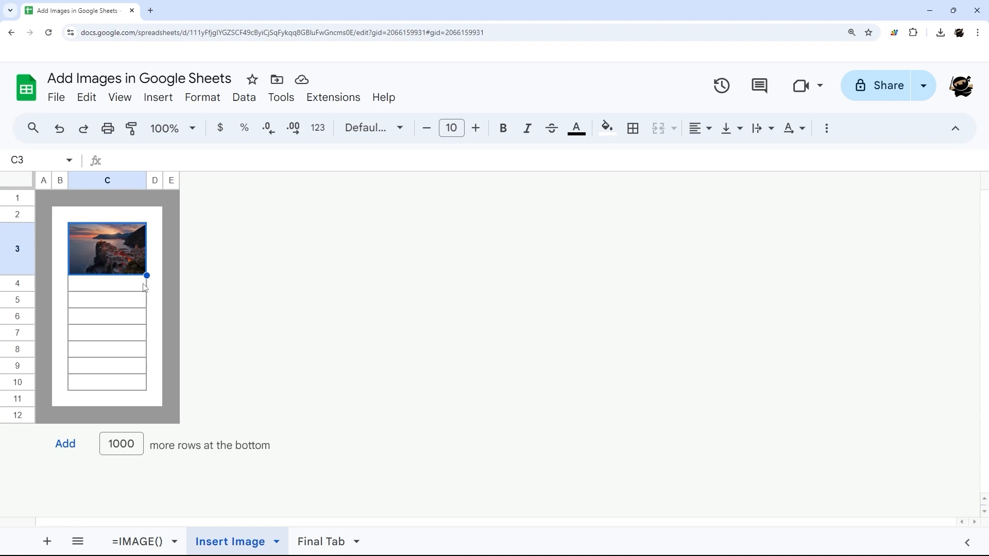
# Step: Copy the image from C3 into cells C4 and C5
pyautogui.click(92, 286)
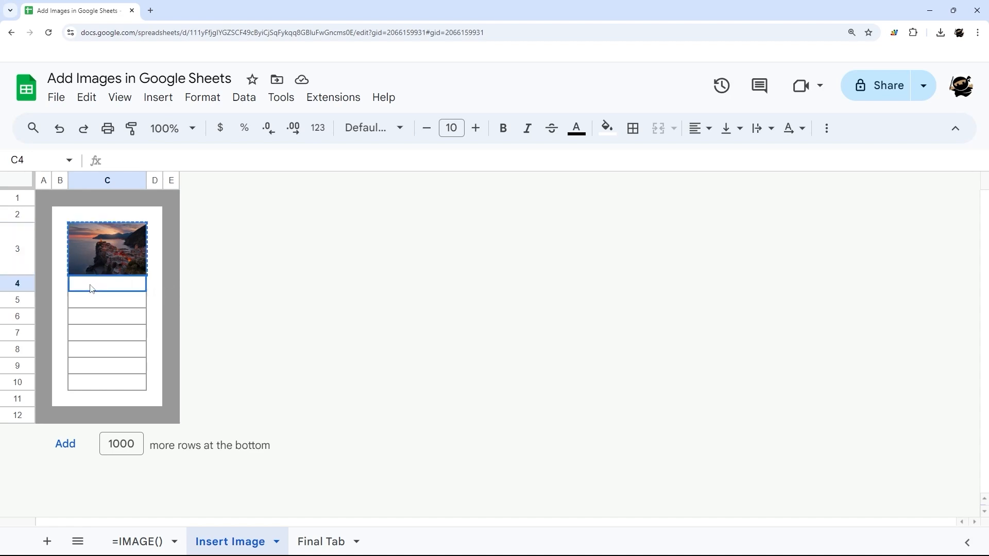
pyautogui.hotkey('ctrl', 'v')
pyautogui.click(93, 305)
pyautogui.hotkey('ctrl', 'v')
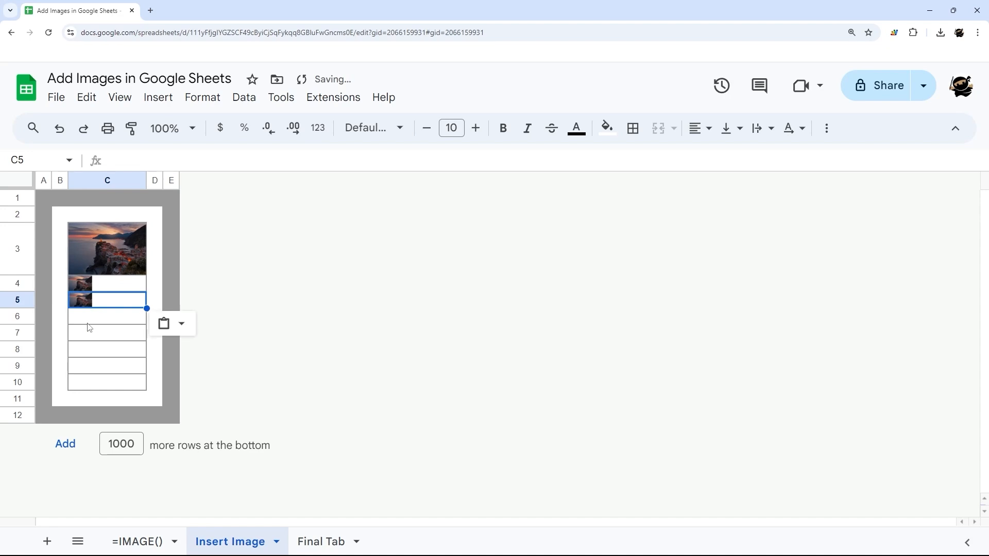
# Step: Try another copy of the image in C6 and undo it
pyautogui.click(91, 321)
pyautogui.hotkey('ctrl', 'v')
pyautogui.hotkey('ctrl', 'z')
pyautogui.hotkey('ctrl', 'z')
pyautogui.hotkey('ctrl', 'z')
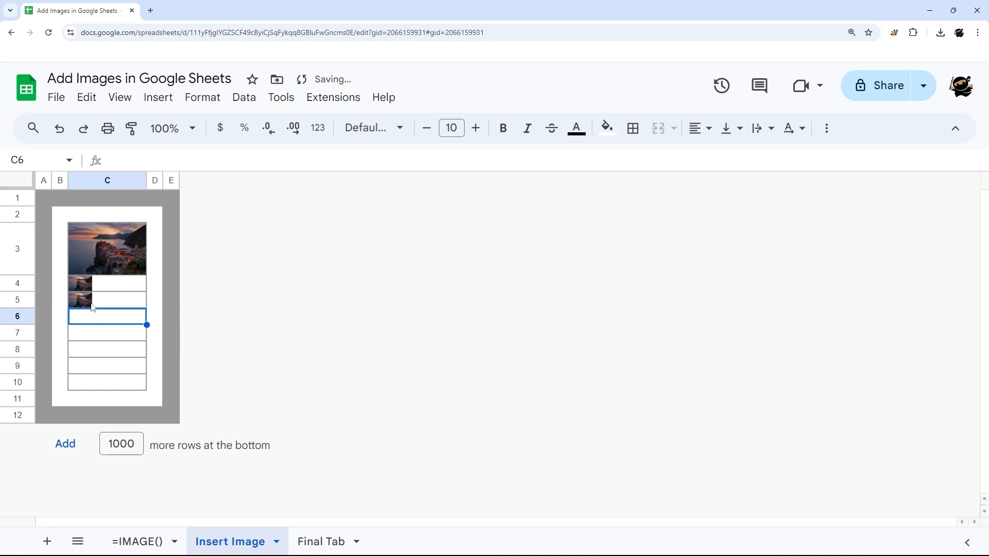
# Step: Paste the copied image into cell A1 of the Final Tab sheet
pyautogui.click(319, 548)
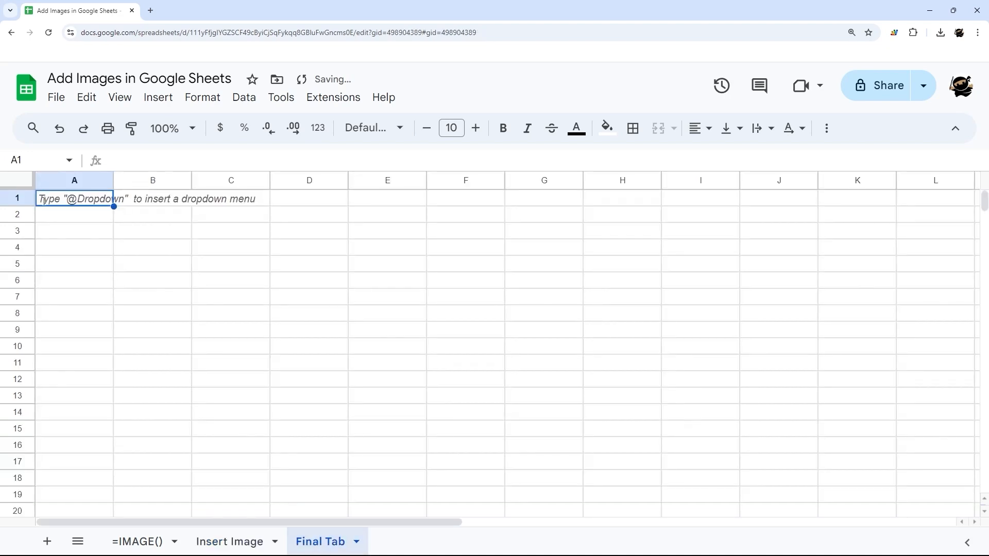
pyautogui.hotkey('ctrl', 'v')
pyautogui.click(302, 229)
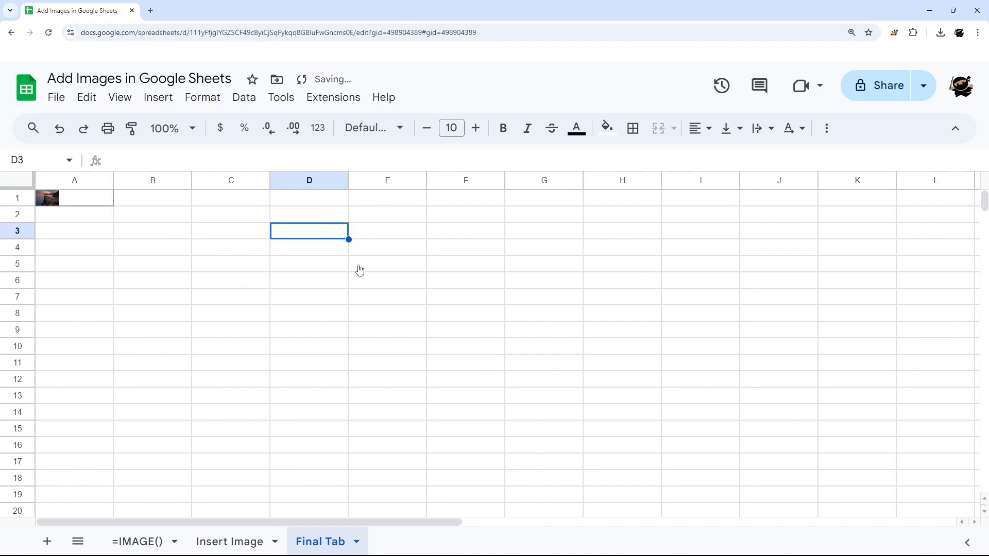
# Step: Paste the copied image into cells D3 and F3 of the Final Tab sheet and clear both cells again
pyautogui.hotkey('ctrl', 'v')
pyautogui.rightClick(470, 235)
pyautogui.click(554, 194)
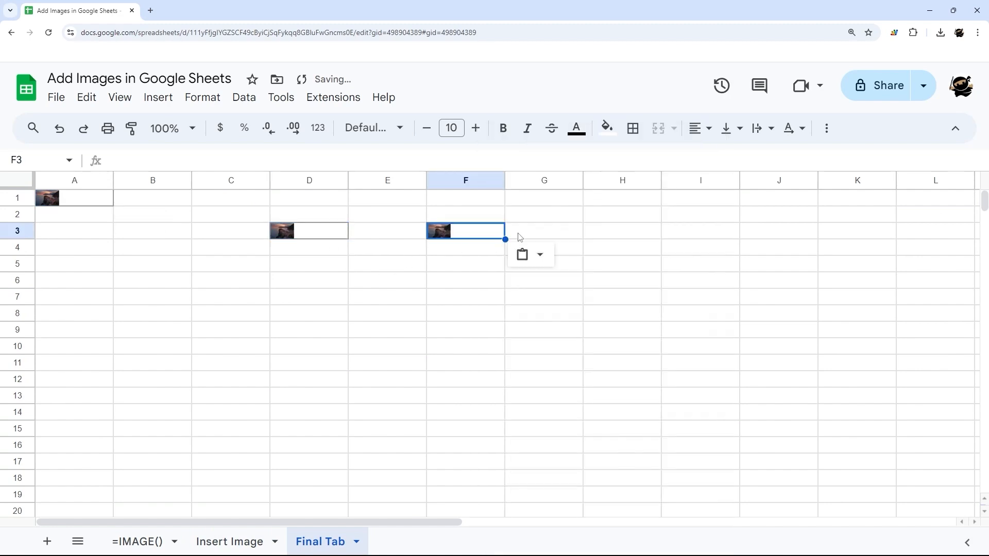
pyautogui.press('Delete')
pyautogui.click(332, 230)
pyautogui.press('Delete')
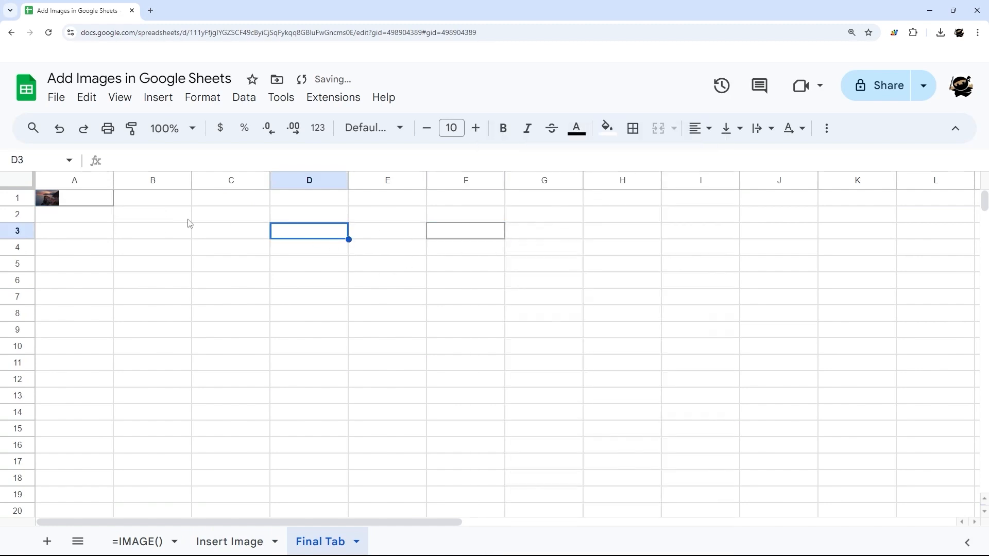
# Step: Undo the deletions and the image pastes on the Final Tab sheet, including the one in A1
pyautogui.hotkey('ctrl', 'z')
pyautogui.hotkey('ctrl', 'z')
pyautogui.hotkey('ctrl', 'z')
pyautogui.hotkey('ctrl', 'z')
pyautogui.hotkey('ctrl', 'z')
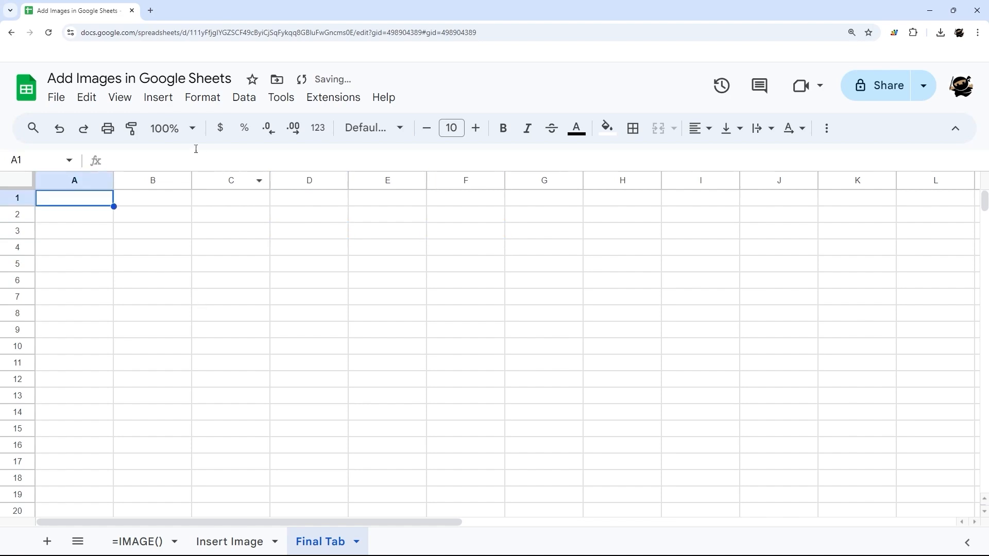
# Step: Create a blank spreadsheet through sheets.new in another browser tab and name it New Sheet
pyautogui.click(151, 11)
pyautogui.write('sheets.new')
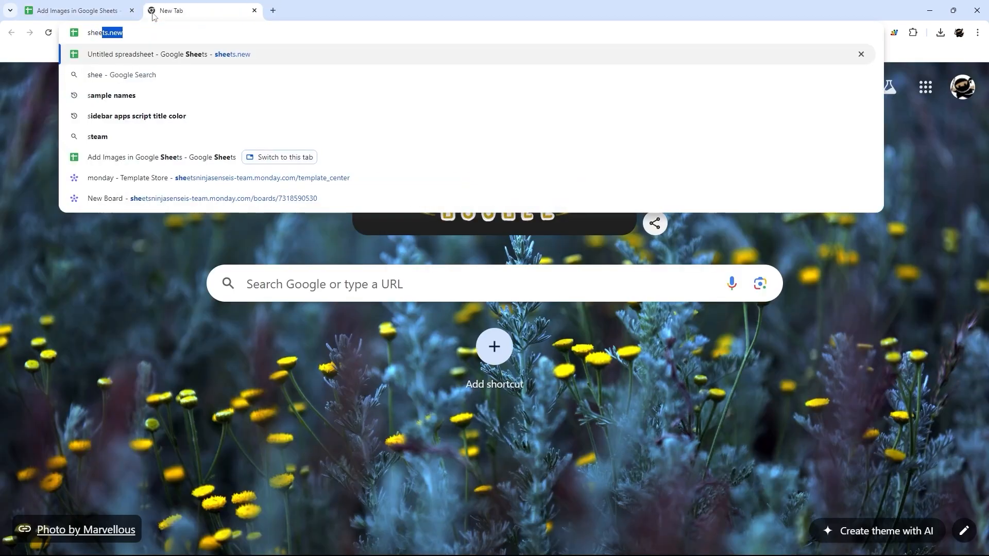
pyautogui.press('Return')
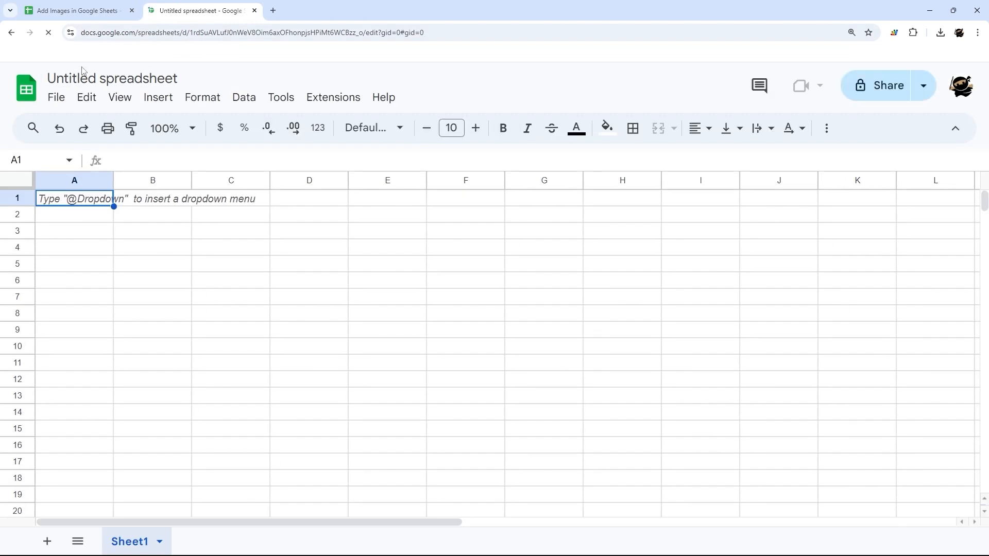
pyautogui.click(86, 79)
pyautogui.write('New Sheet')
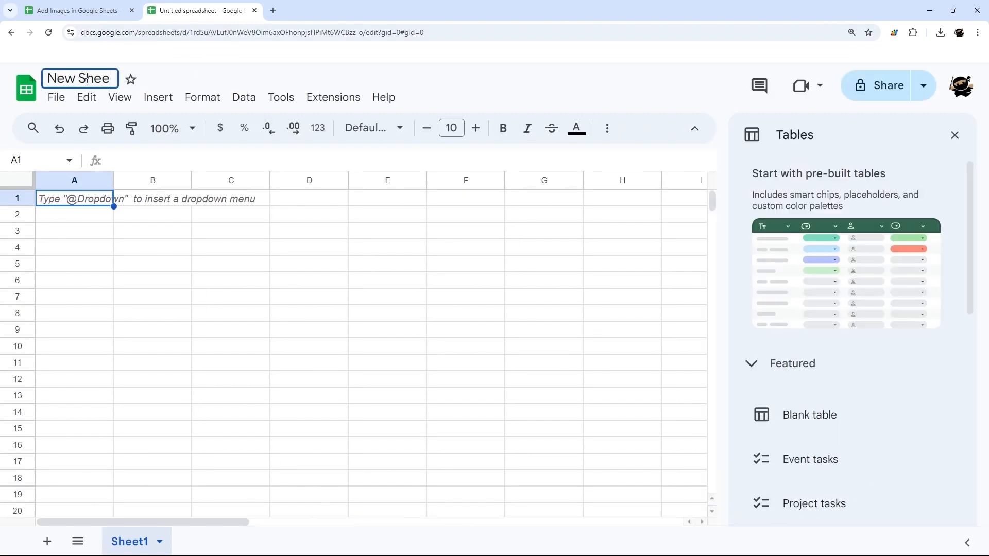
pyautogui.press('Return')
# Step: Try to paste the copied image into cell B2 of the New Sheet spreadsheet
pyautogui.click(150, 219)
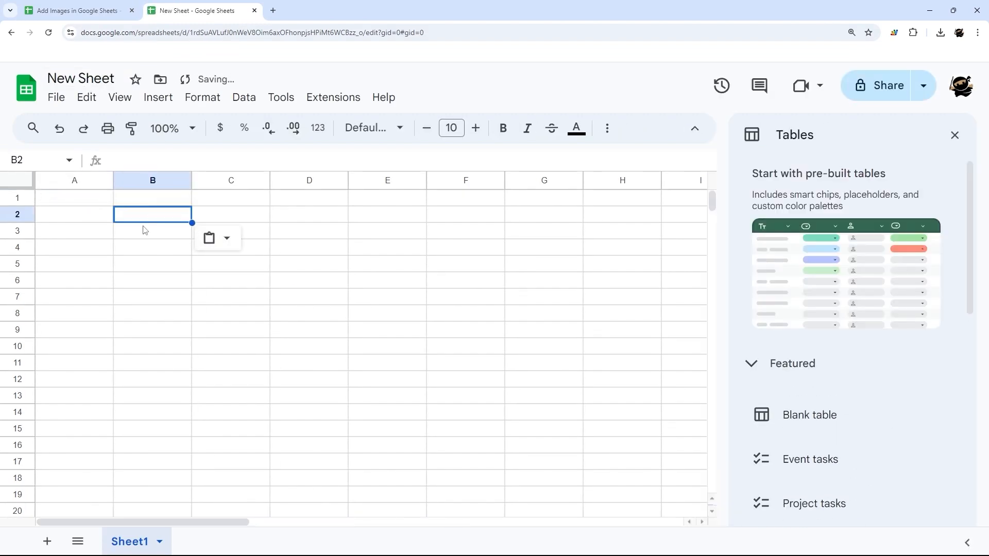
pyautogui.rightClick(156, 236)
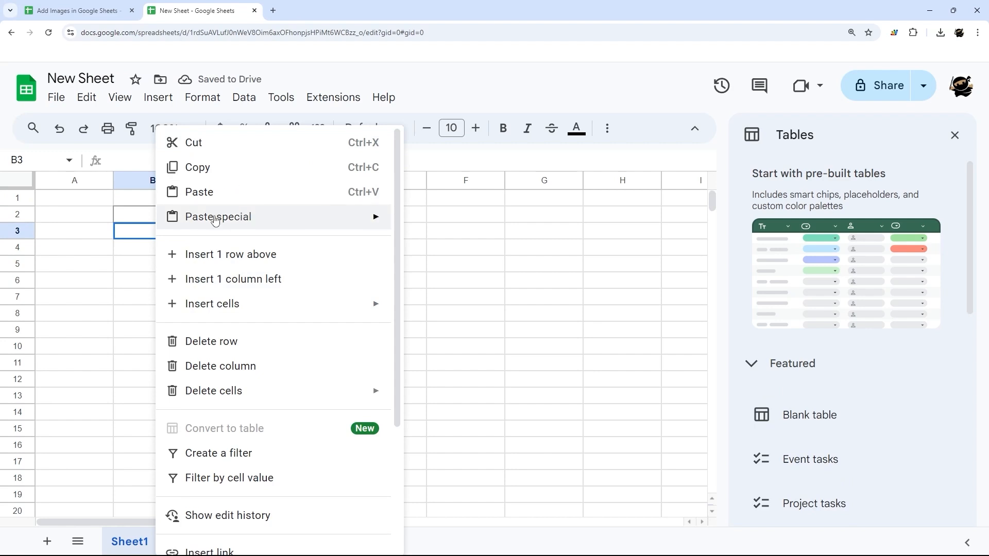
pyautogui.click(151, 217)
pyautogui.click(324, 247)
pyautogui.click(170, 214)
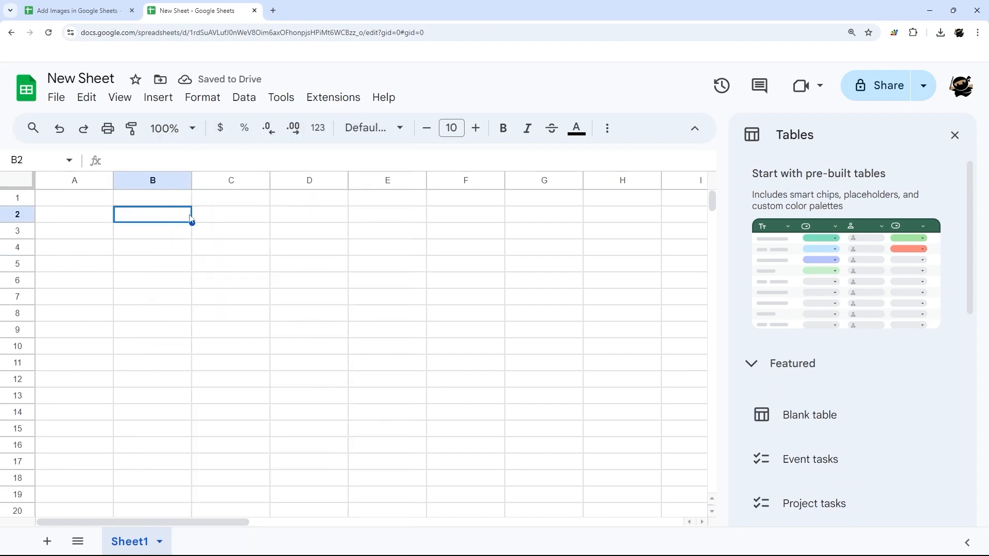
pyautogui.click(274, 221)
pyautogui.click(169, 215)
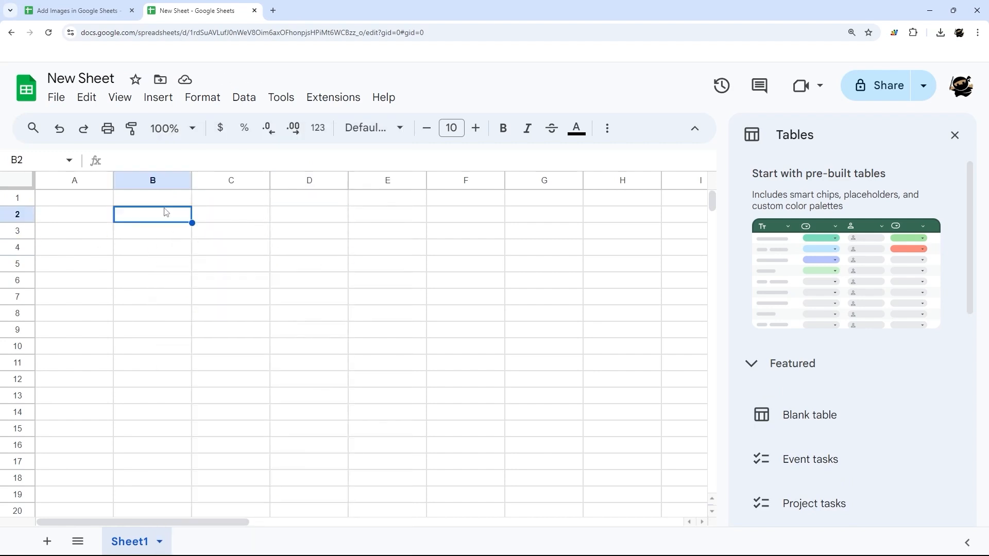
# Step: Return to the Insert Image sheet in Add Images in Google Sheets and start copying that sheet to an existing spreadsheet
pyautogui.click(85, 10)
pyautogui.click(230, 541)
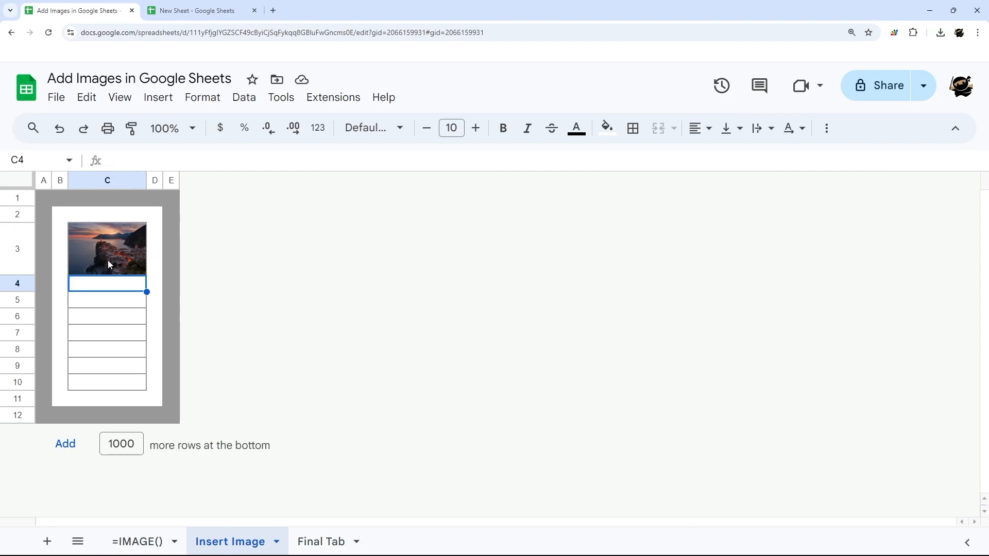
pyautogui.click(108, 260)
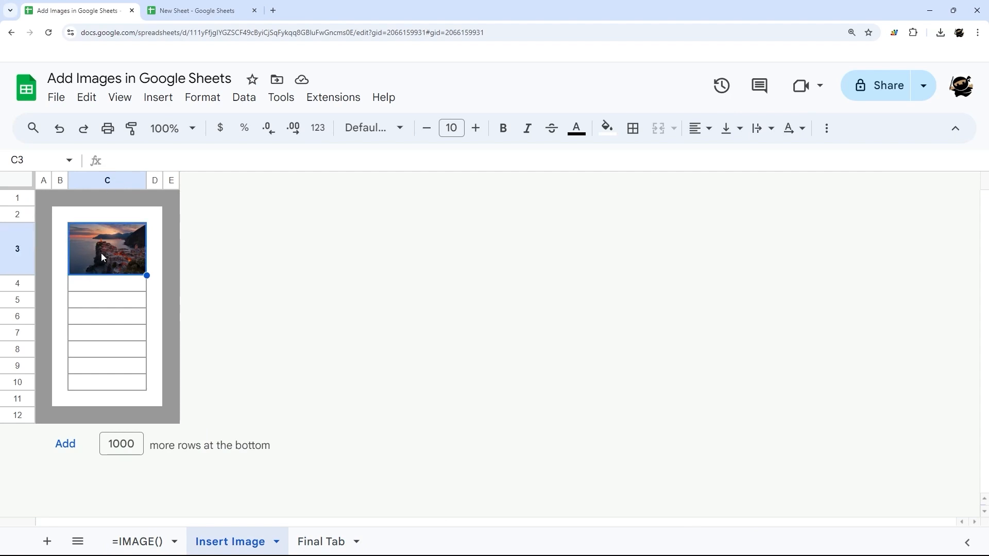
pyautogui.click(201, 11)
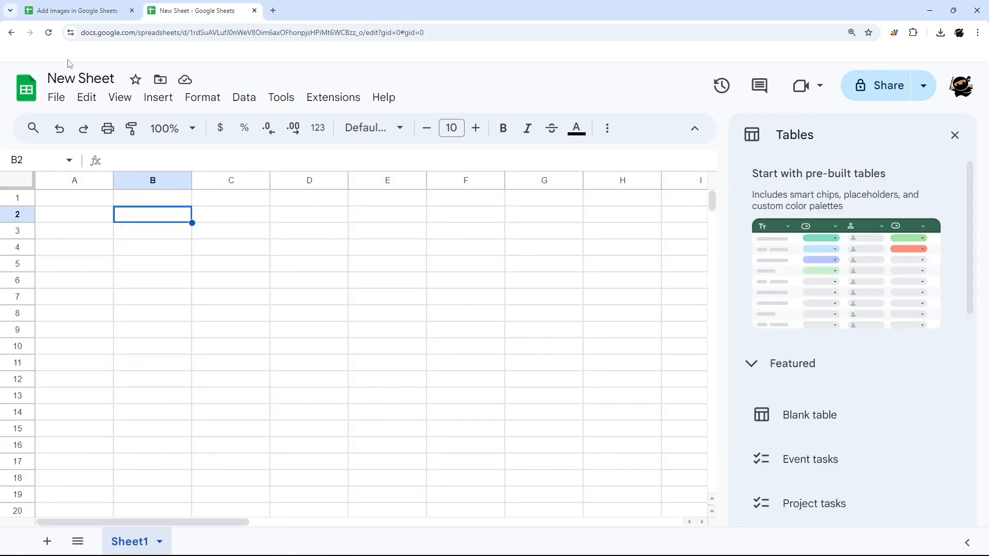
pyautogui.click(77, 10)
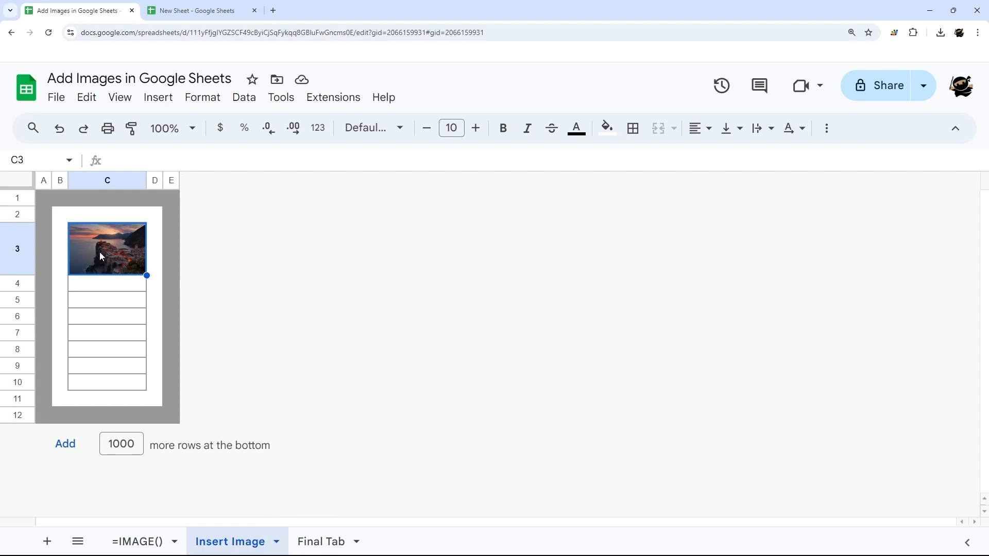
pyautogui.click(277, 541)
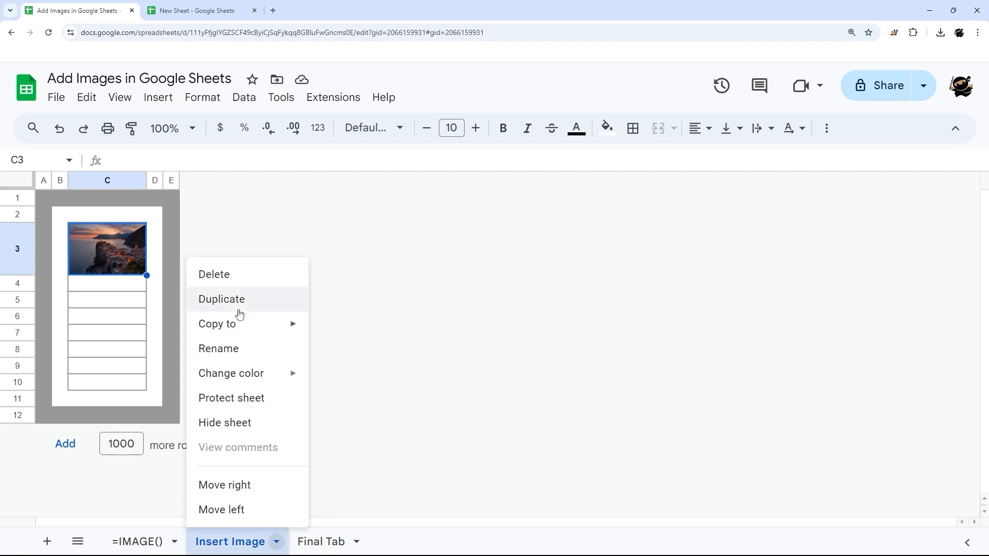
pyautogui.moveTo(241, 328)
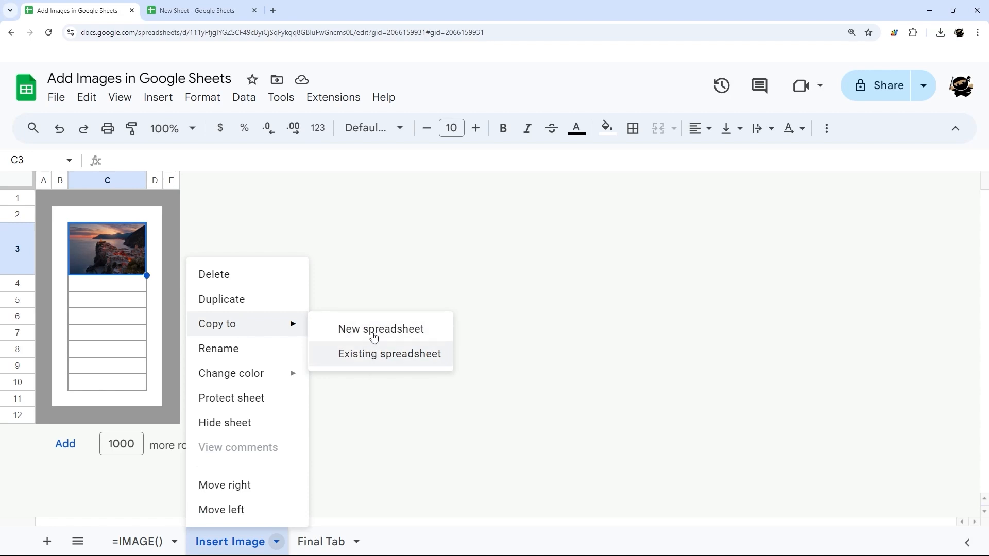
pyautogui.click(371, 353)
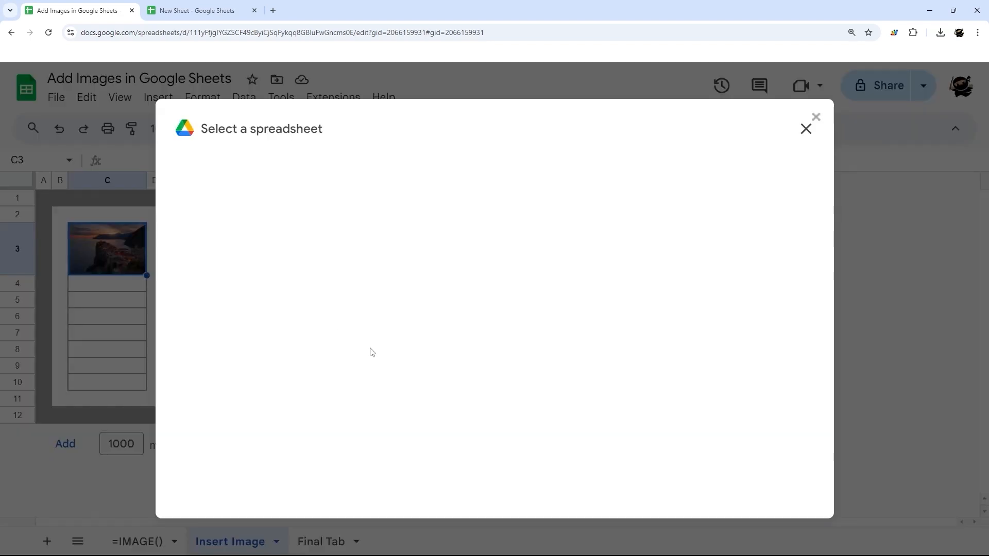
# Step: Search Drive for "new sheet" and choose New Sheet as the destination of the sheet copy
pyautogui.click(404, 133)
pyautogui.write('ne')
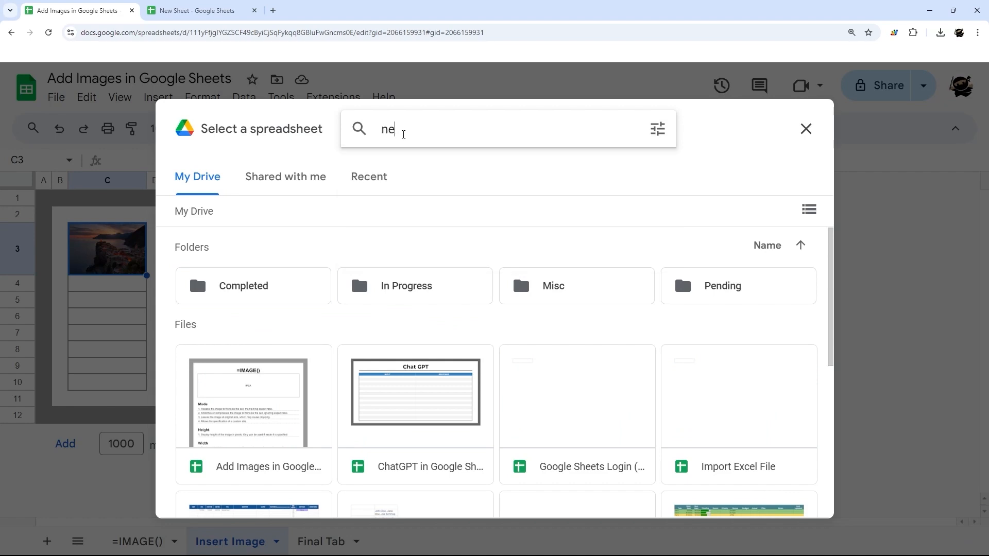
pyautogui.write('w sheet')
pyautogui.press('Return')
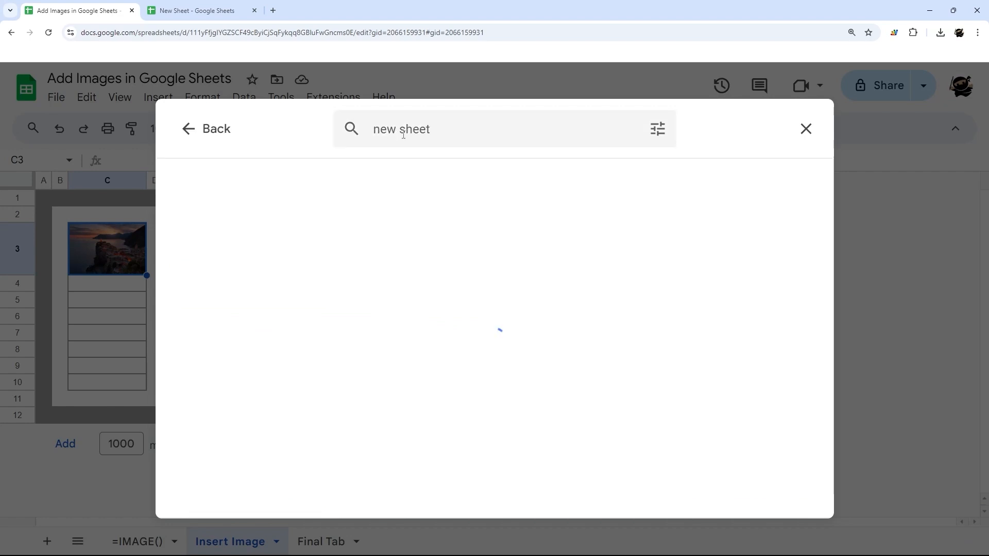
pyautogui.click(258, 243)
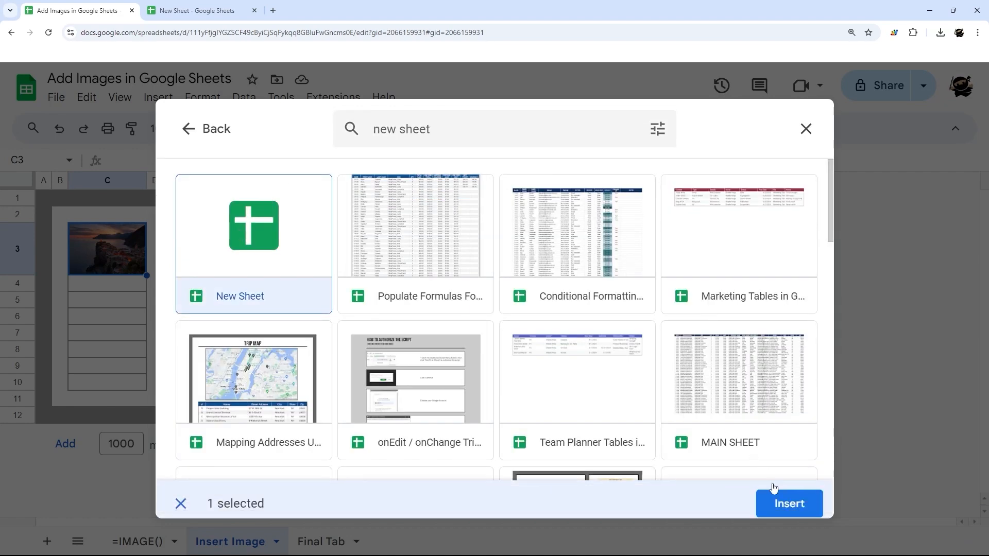
pyautogui.click(788, 502)
pyautogui.click(542, 344)
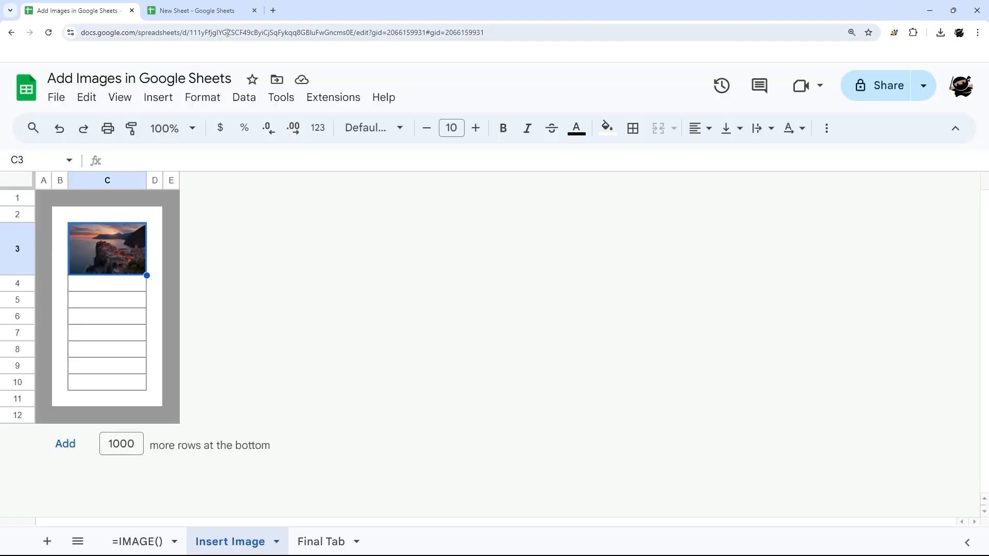
# Step: In the New Sheet spreadsheet, copy the image from C3 of Copy of Insert Image into cell D3 of Sheet1
pyautogui.click(211, 11)
pyautogui.click(244, 542)
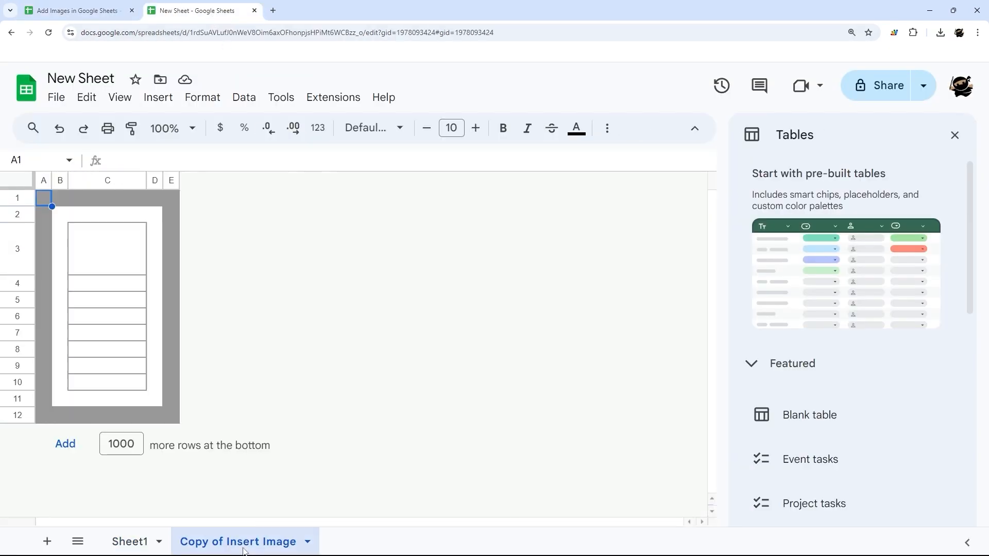
pyautogui.click(954, 135)
pyautogui.click(119, 250)
pyautogui.hotkey('ctrl', 'c')
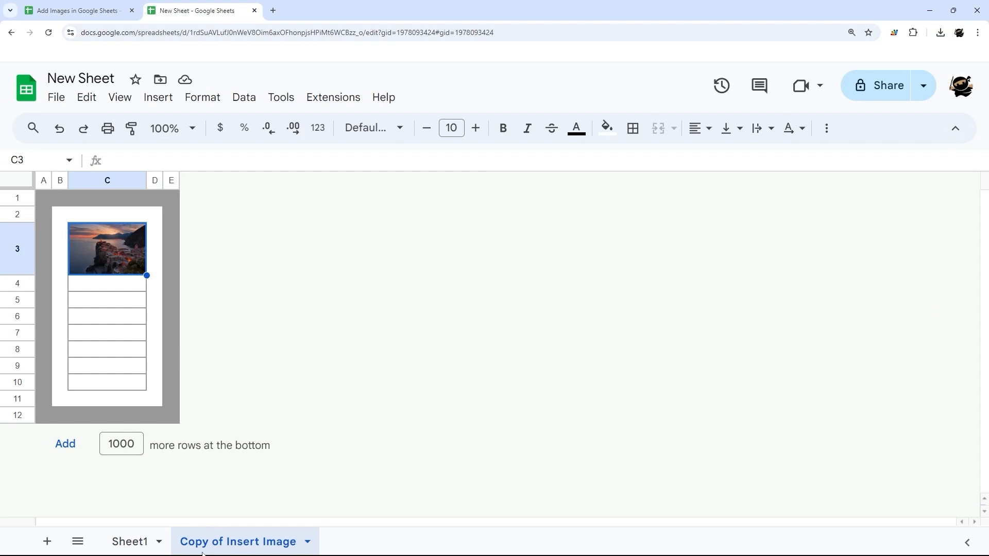
pyautogui.click(131, 542)
pyautogui.click(312, 232)
pyautogui.hotkey('ctrl', 'v')
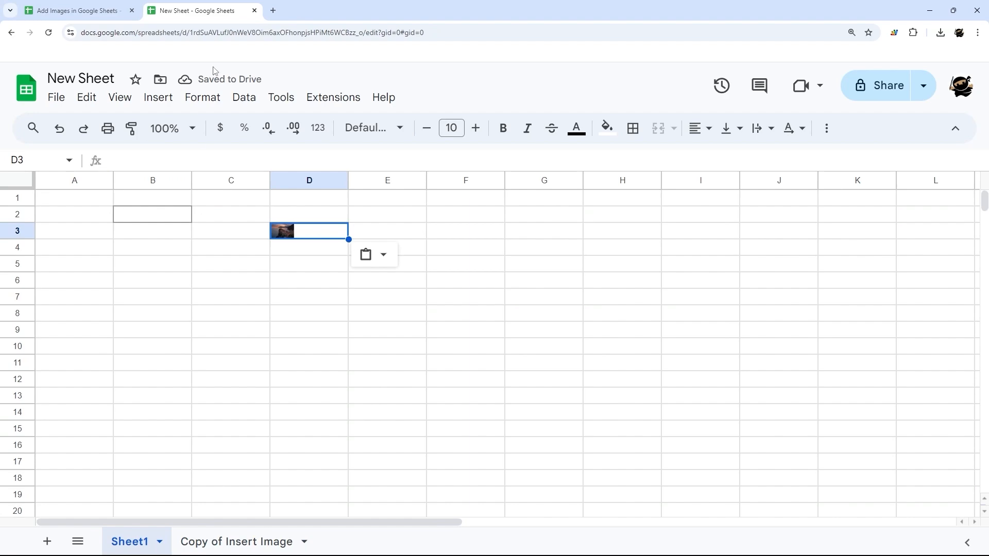
# Step: Move the New Sheet spreadsheet to the trash and close its browser tab
pyautogui.click(58, 98)
pyautogui.click(126, 397)
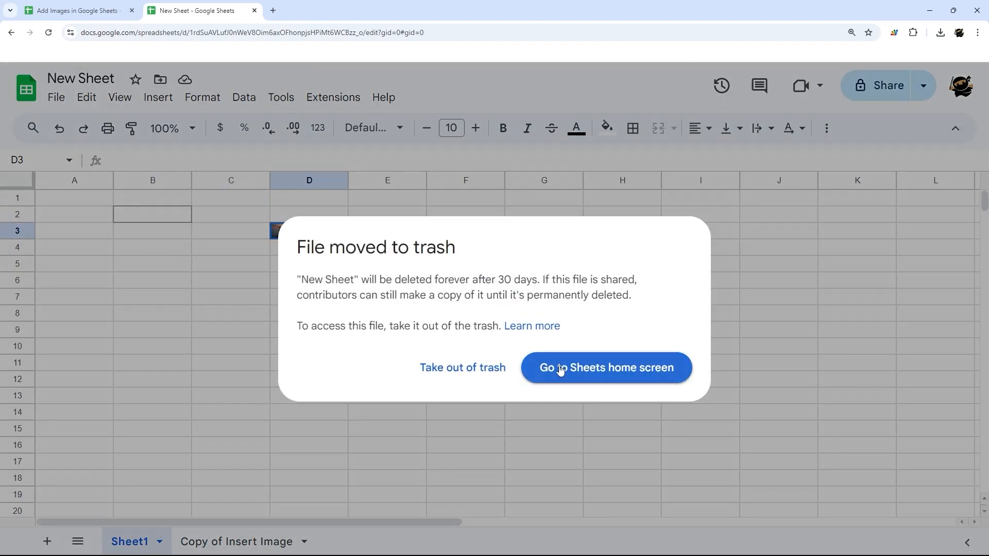
pyautogui.click(561, 371)
pyautogui.click(254, 10)
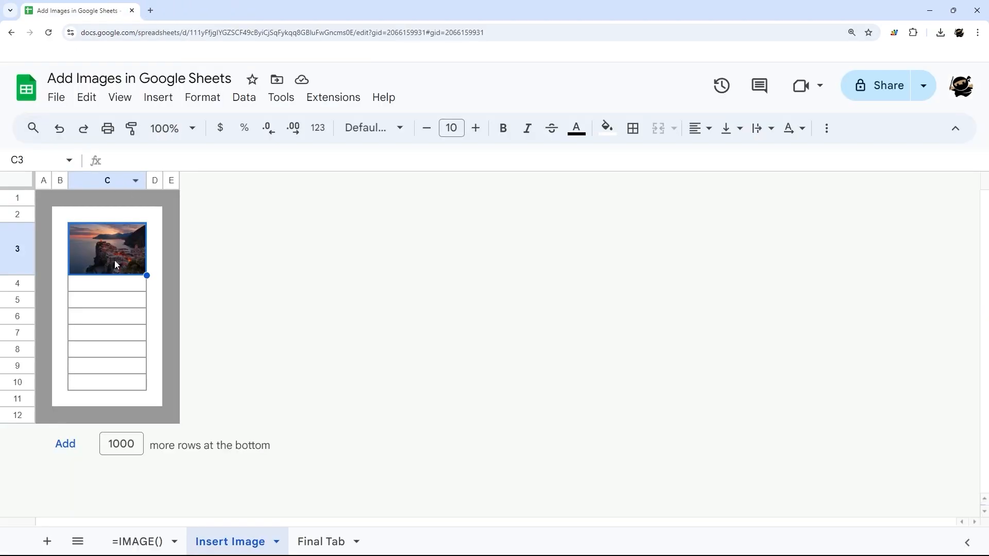
# Step: Insert chris-ried.jpg from the Desktop as an in-cell image in C4 of the Insert Image sheet
pyautogui.click(103, 283)
pyautogui.click(157, 98)
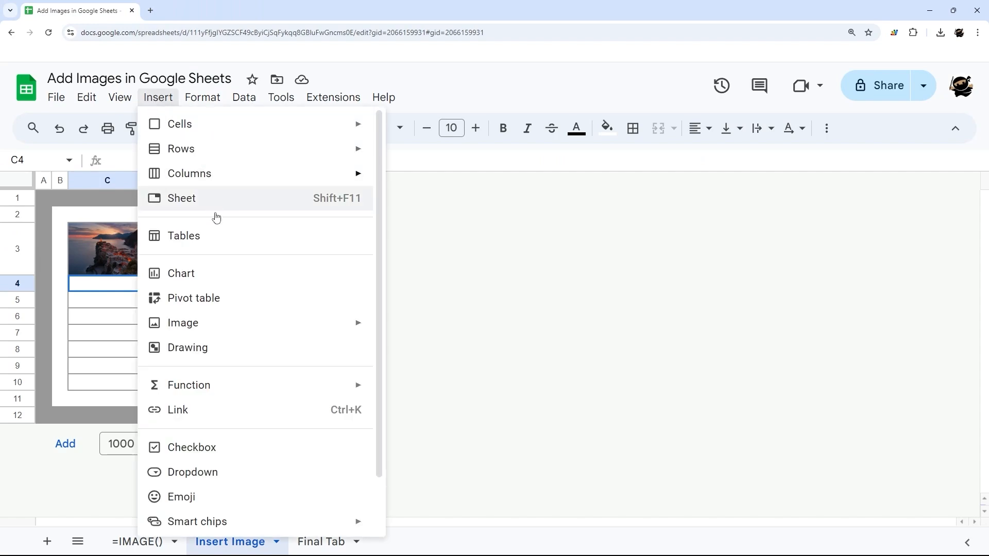
pyautogui.moveTo(212, 336)
pyautogui.click(407, 327)
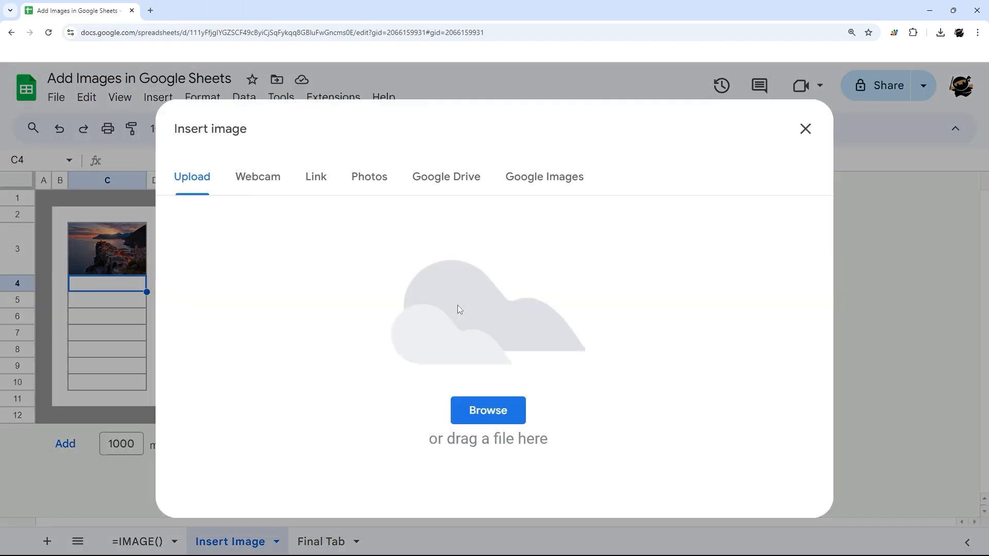
pyautogui.click(468, 413)
pyautogui.click(407, 93)
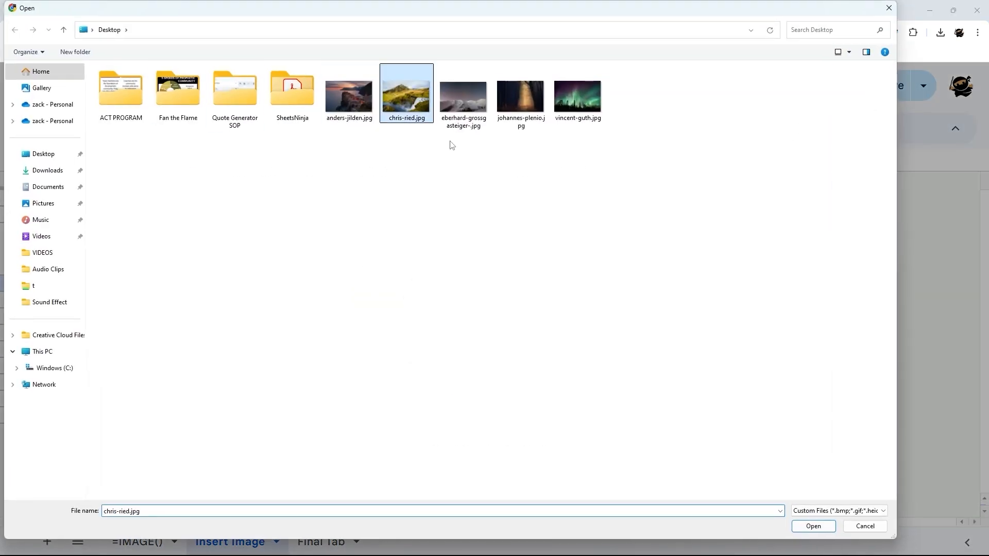
pyautogui.click(814, 524)
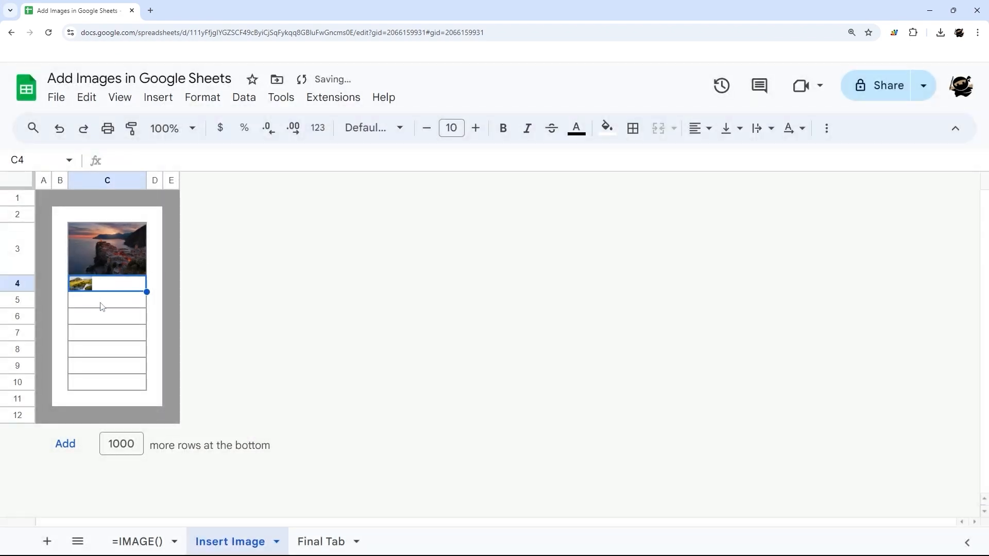
# Step: Start inserting an in-cell image in C5 and review the Webcam, Link, Photos and Google Drive sources
pyautogui.click(102, 304)
pyautogui.click(157, 97)
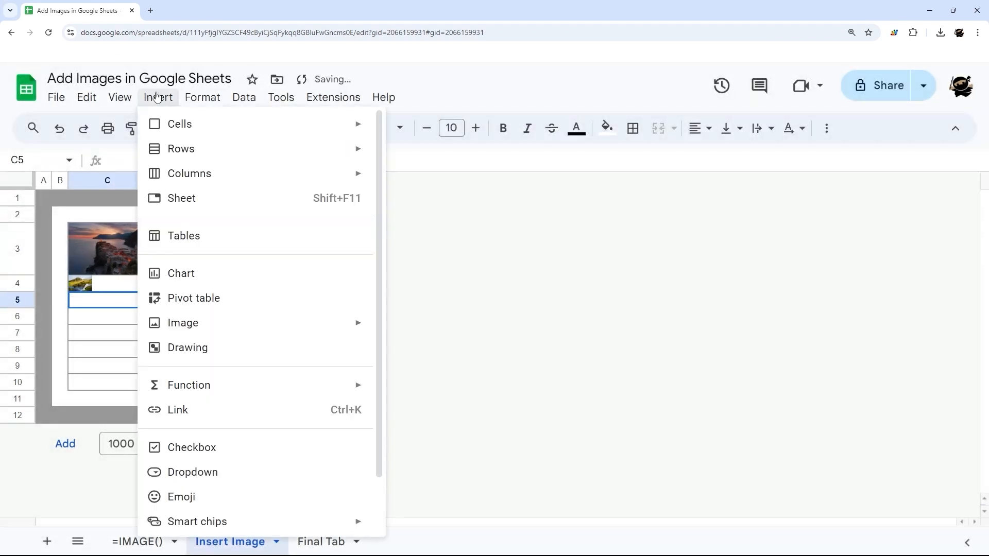
pyautogui.moveTo(300, 326)
pyautogui.click(394, 327)
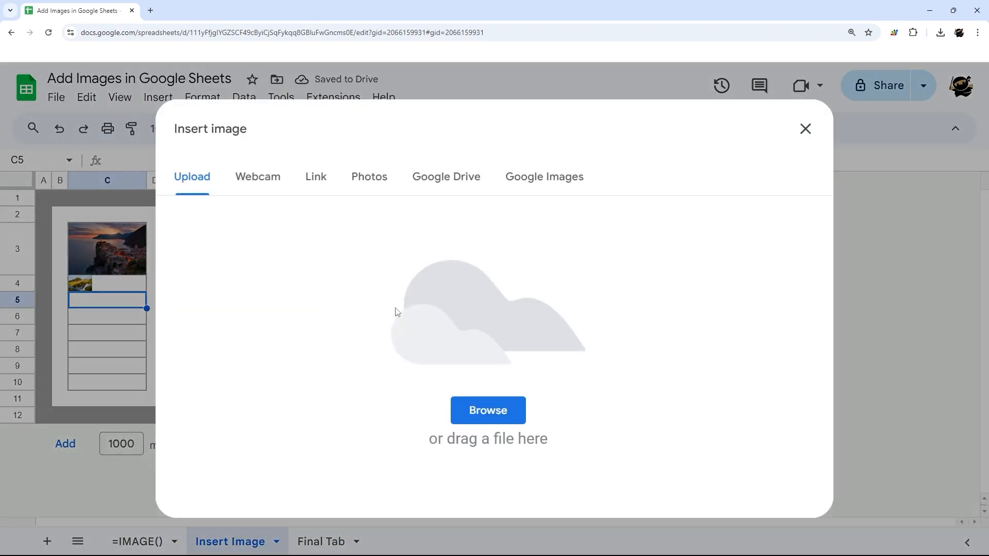
pyautogui.click(254, 181)
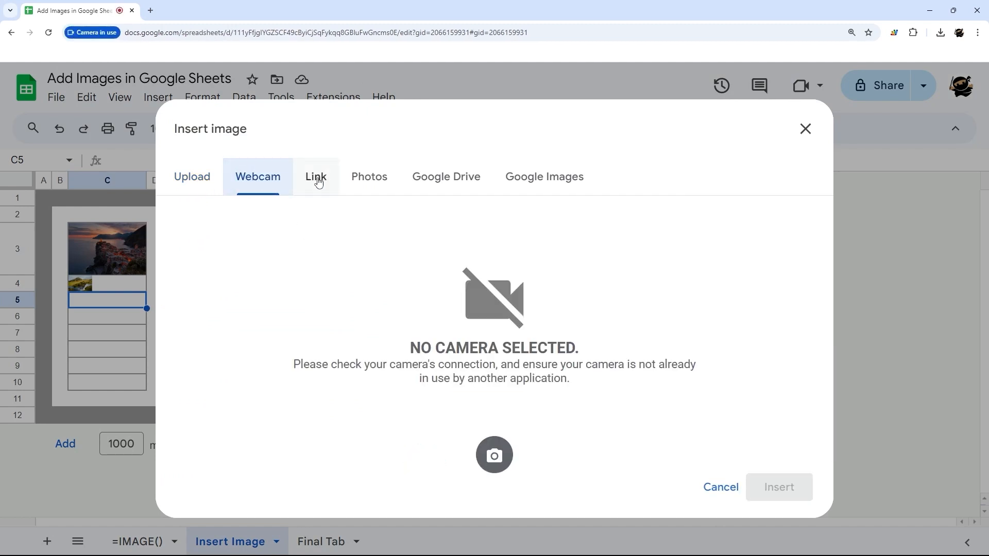
pyautogui.click(317, 181)
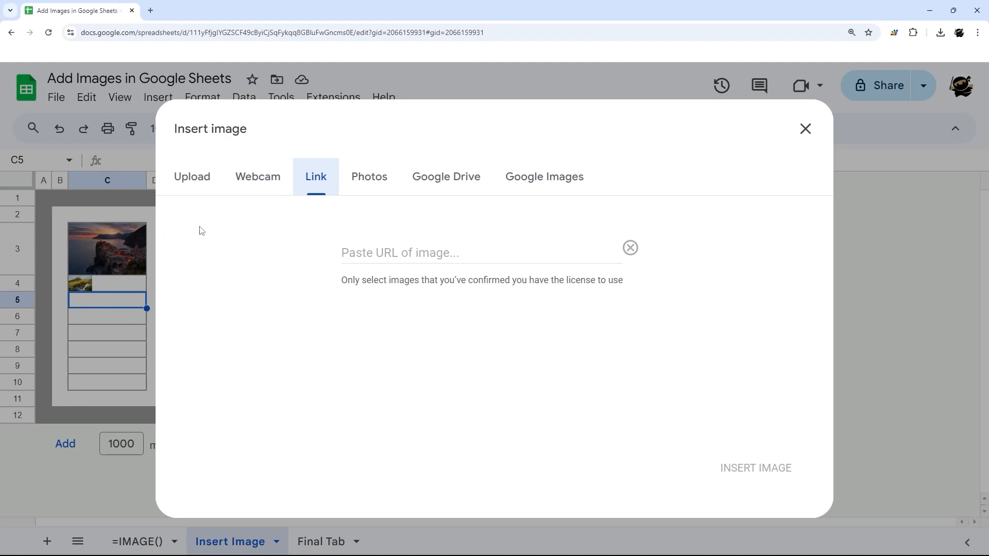
pyautogui.click(366, 189)
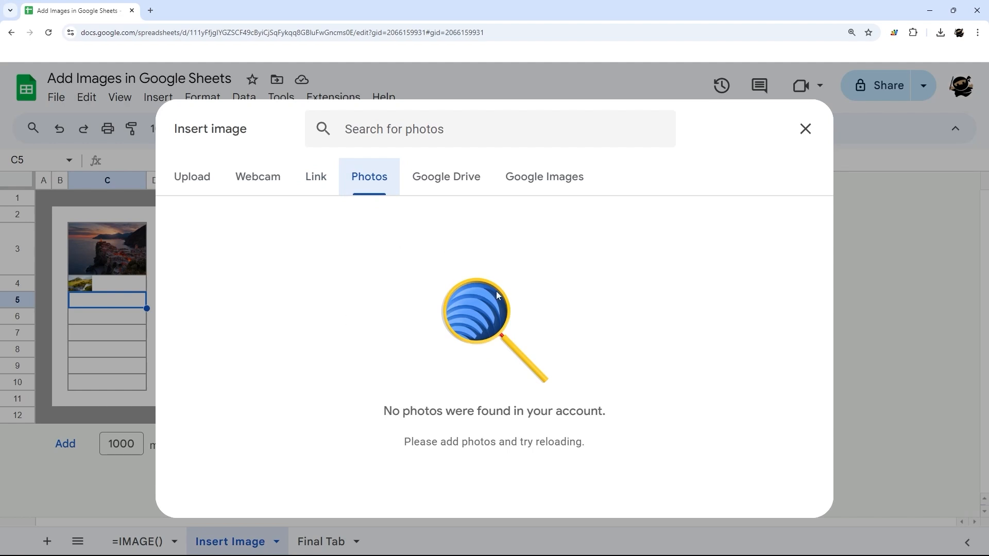
pyautogui.click(435, 189)
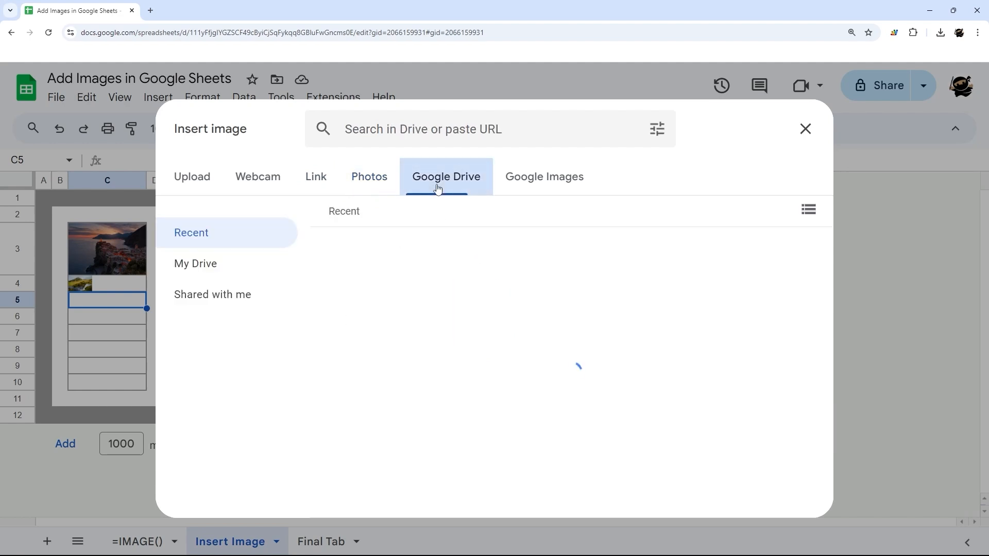
# Step: Insert the first Google Images result for "landscape wallpaper" into C5 and make row 5 taller so the image spans the column
pyautogui.click(540, 184)
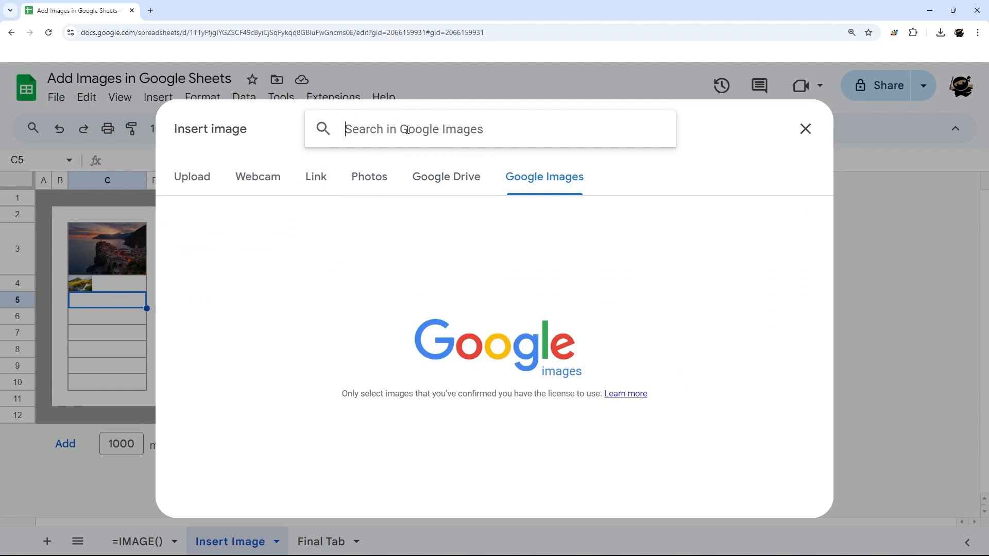
pyautogui.write('lands')
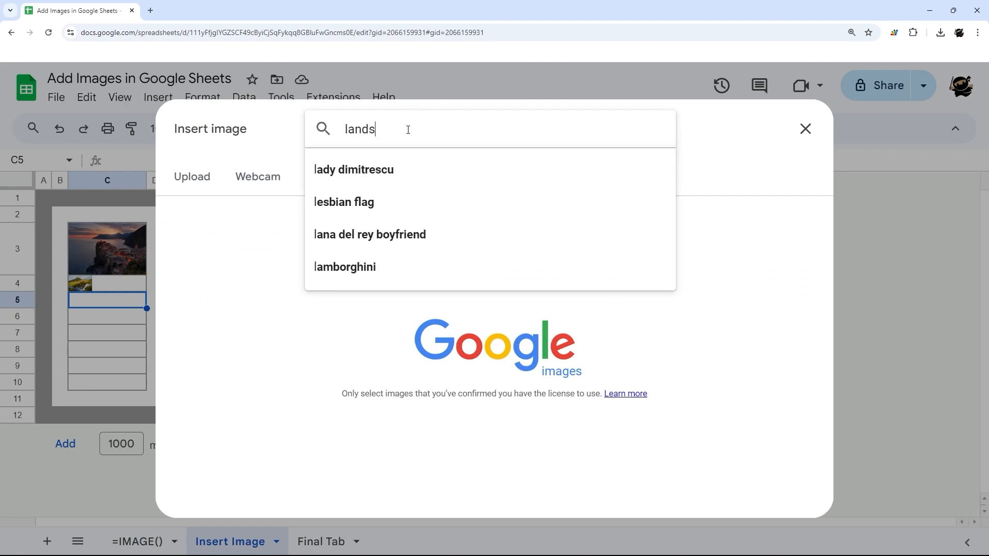
pyautogui.write('cape wallpaper')
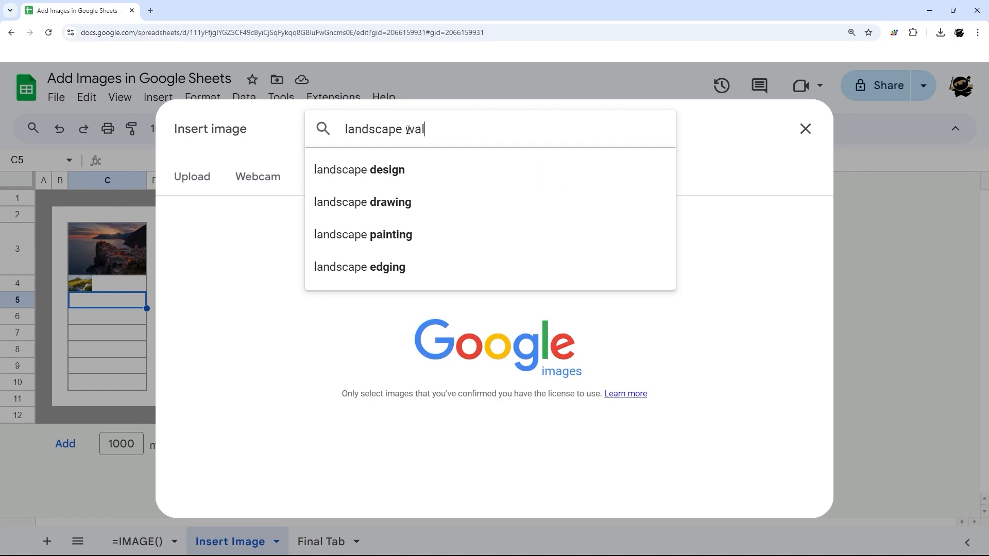
pyautogui.press('Return')
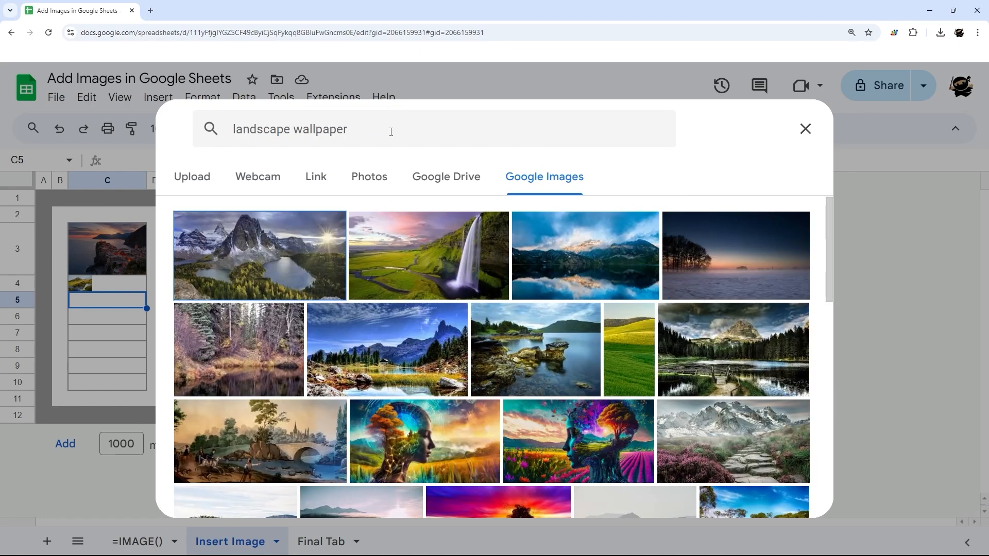
pyautogui.click(229, 248)
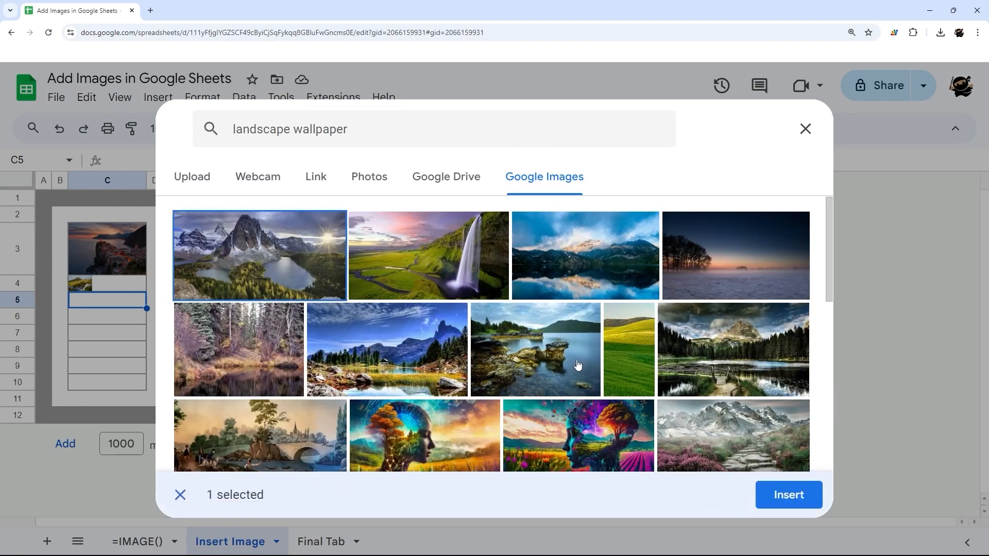
pyautogui.click(786, 495)
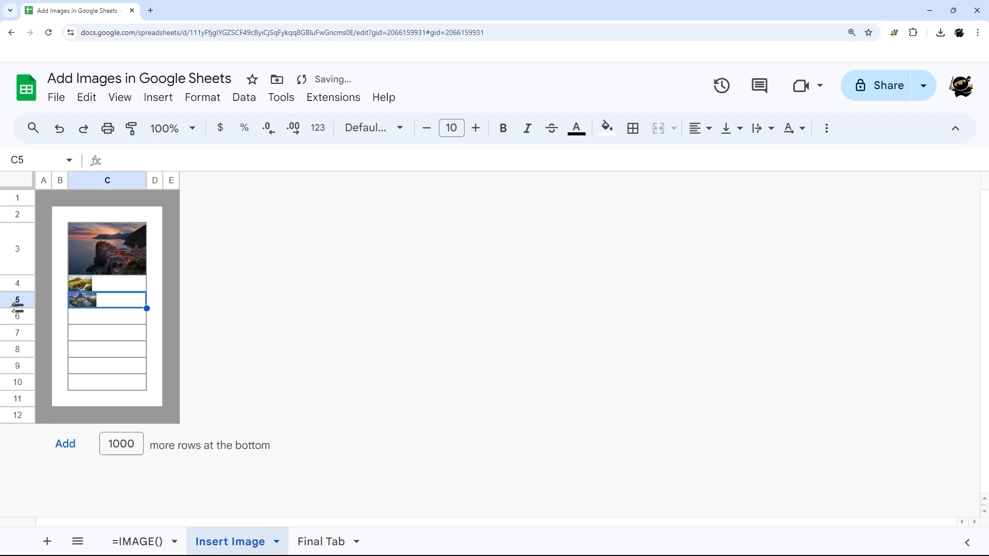
pyautogui.moveTo(17, 308); pyautogui.dragTo(18, 347)
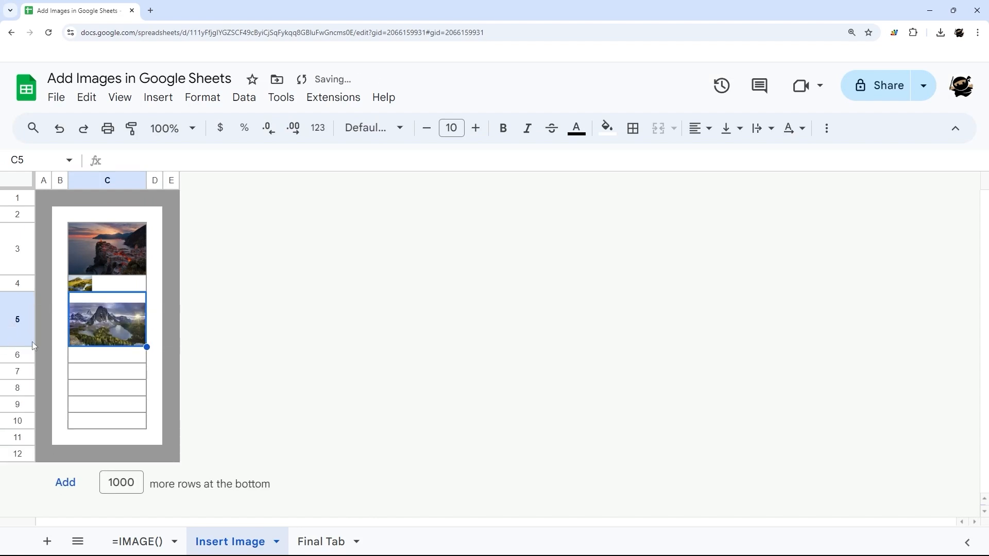
# Step: On Final Tab, start inserting an image over the cells with A2 selected
pyautogui.click(319, 541)
pyautogui.click(86, 285)
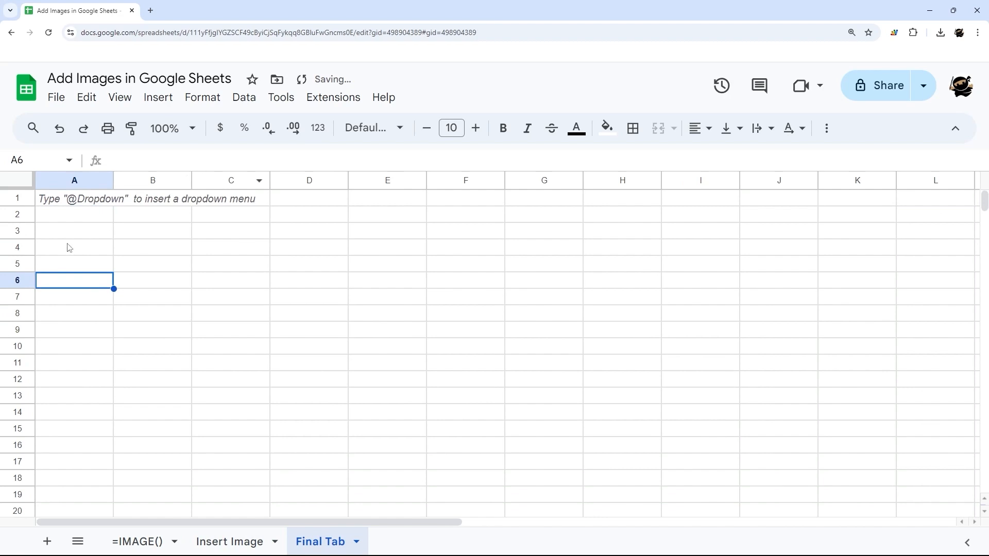
pyautogui.click(98, 217)
pyautogui.click(158, 97)
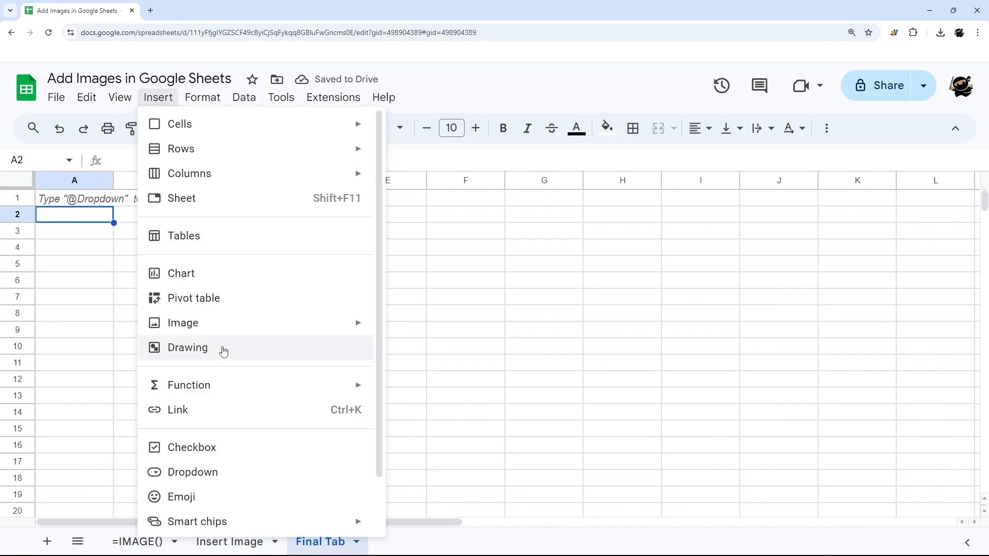
pyautogui.moveTo(230, 334)
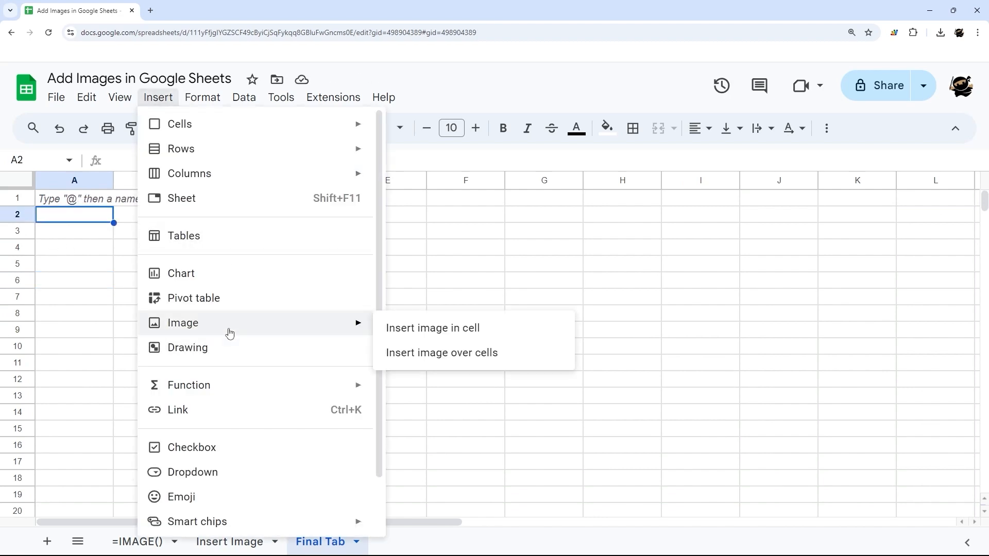
pyautogui.click(467, 363)
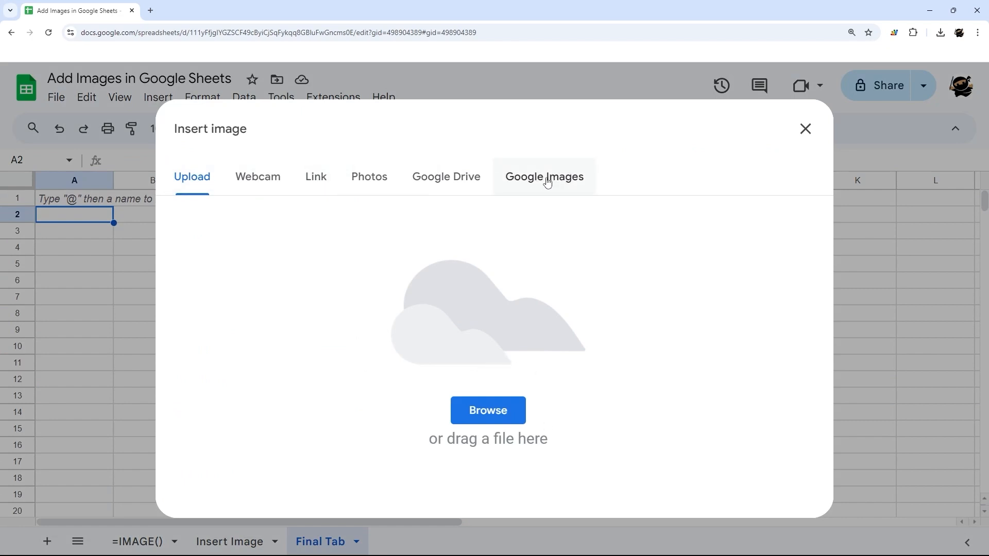
# Step: Try to upload vincent-guth.jpg from the Desktop as the image over cells
pyautogui.click(484, 410)
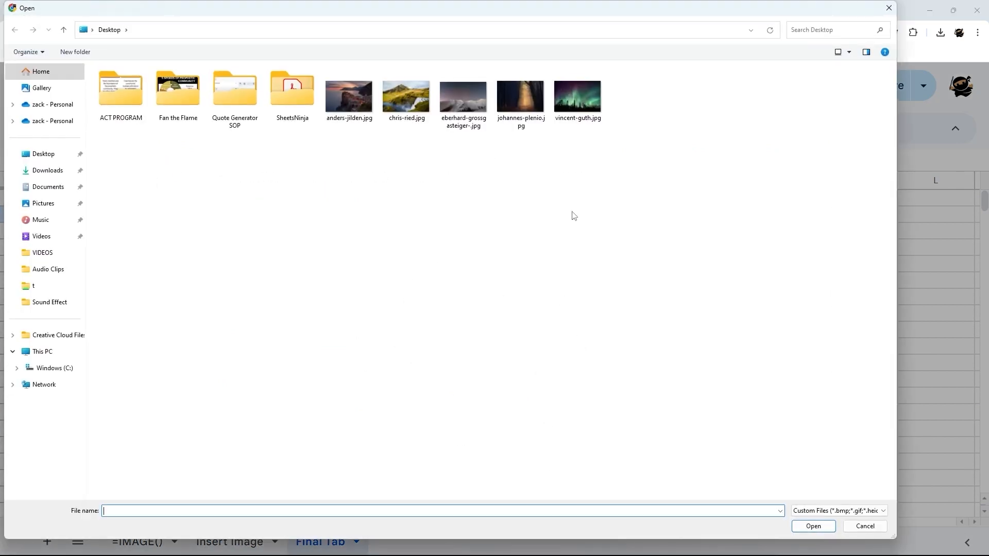
pyautogui.click(583, 116)
pyautogui.click(819, 526)
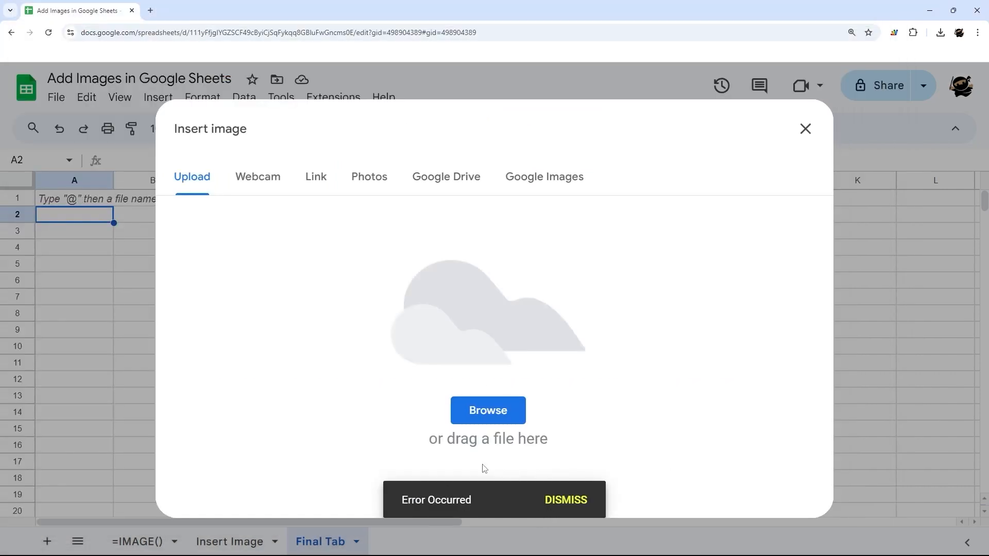
pyautogui.click(568, 502)
# Step: Insert johannes-plenio.jpg from the Desktop over the cells and move it so it starts in column B at row 1
pyautogui.click(488, 410)
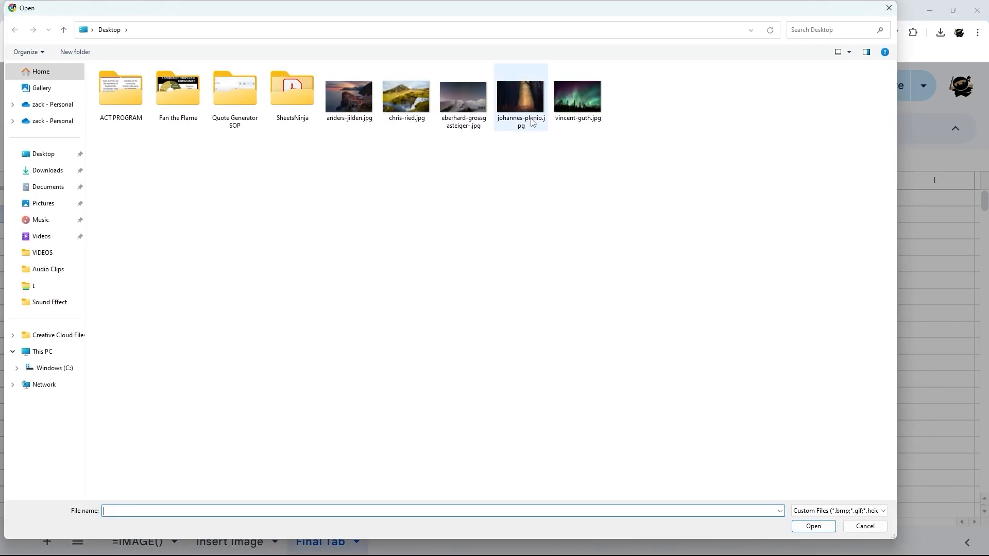
pyautogui.click(522, 103)
pyautogui.click(813, 526)
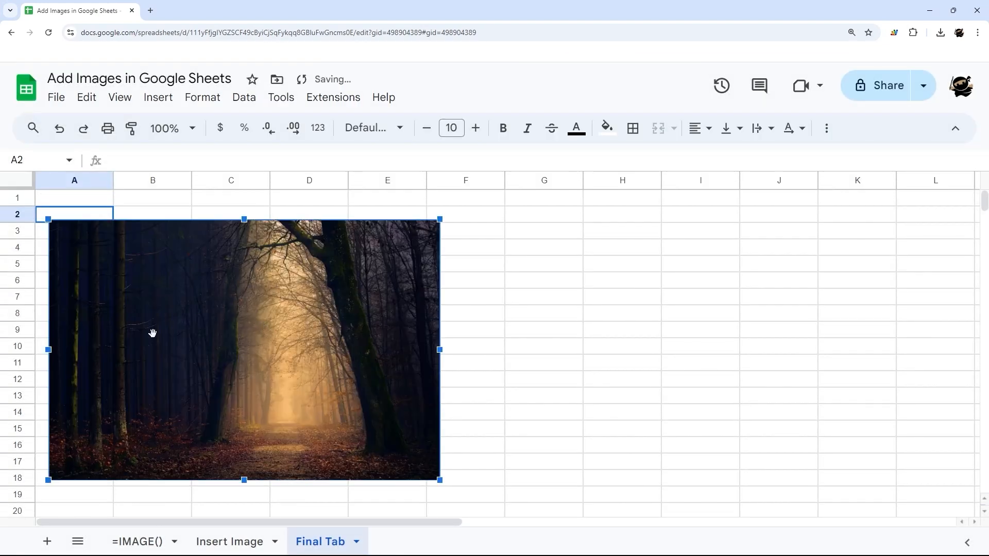
pyautogui.moveTo(153, 333); pyautogui.dragTo(264, 316)
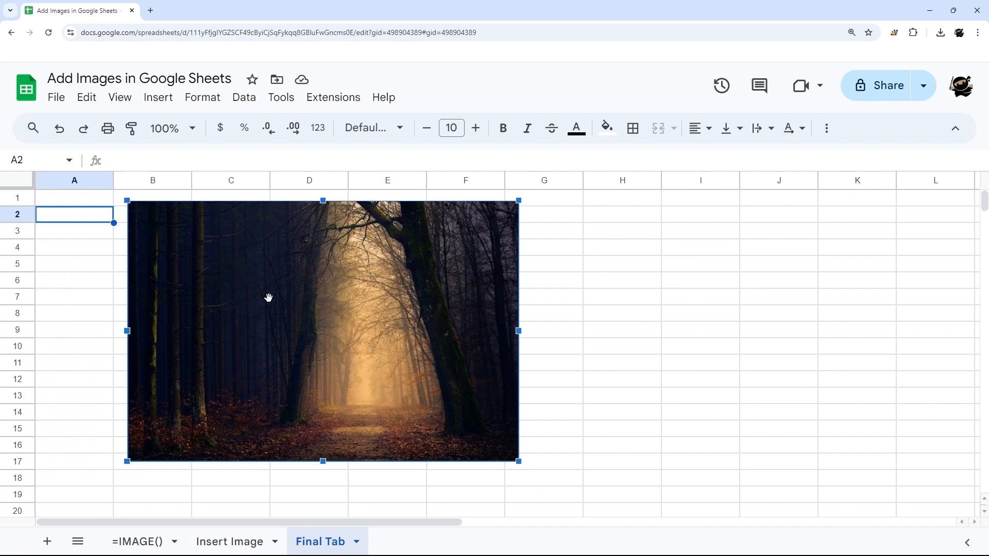
pyautogui.click(745, 313)
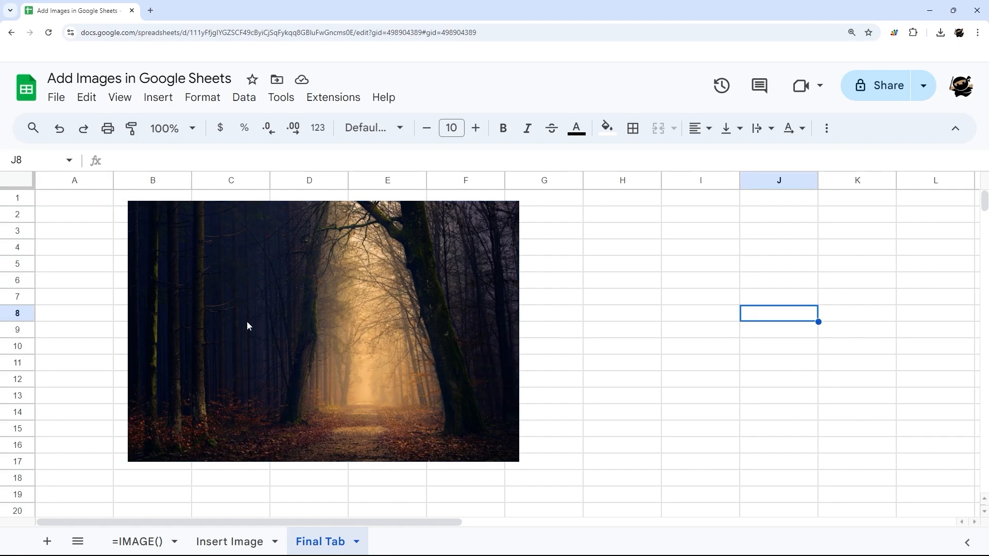
# Step: Paste a copy of the floating forest image onto the =IMAGE() sheet, delete that copy and return to Final Tab
pyautogui.click(299, 307)
pyautogui.hotkey('ctrl', 'c')
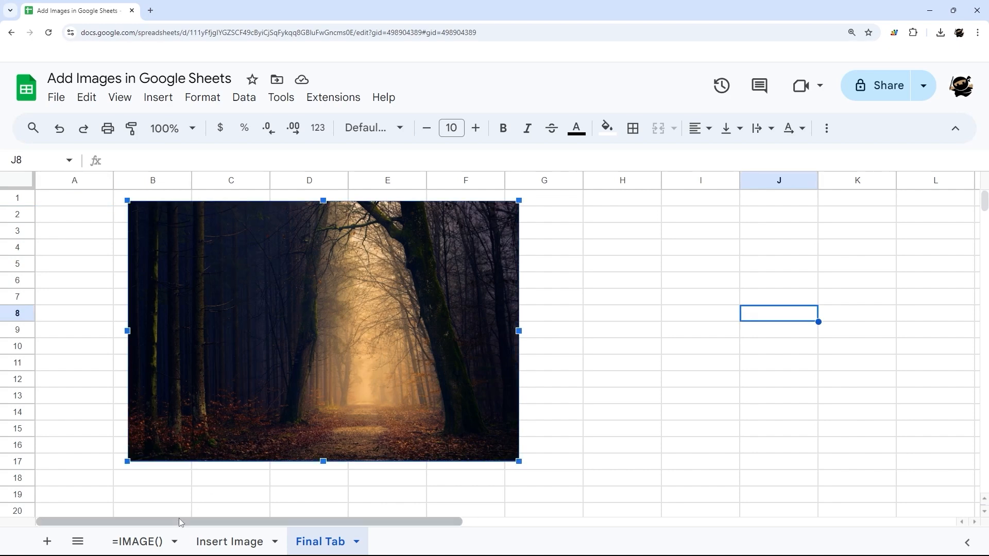
pyautogui.click(142, 542)
pyautogui.hotkey('ctrl', 'v')
pyautogui.moveTo(324, 360); pyautogui.dragTo(301, 306)
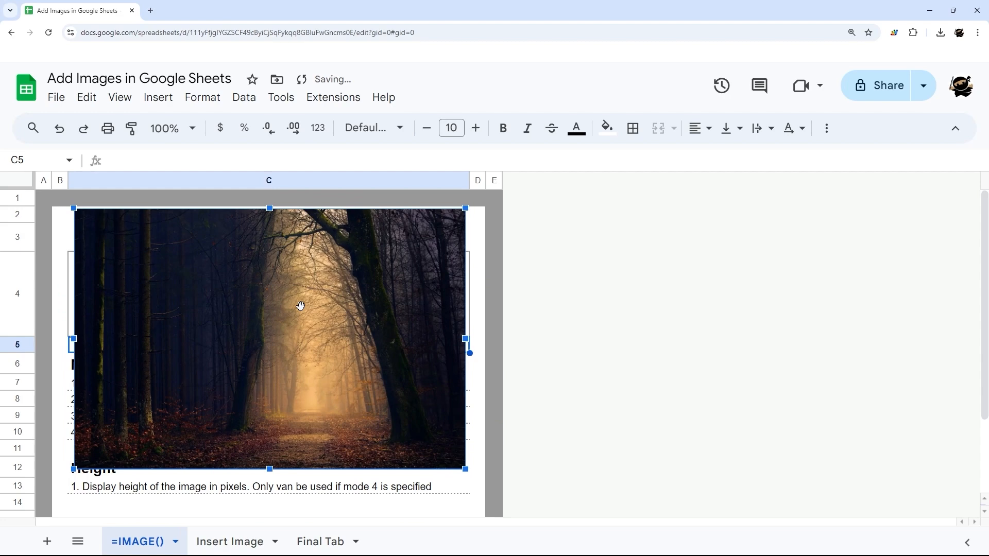
pyautogui.press('Delete')
pyautogui.click(321, 542)
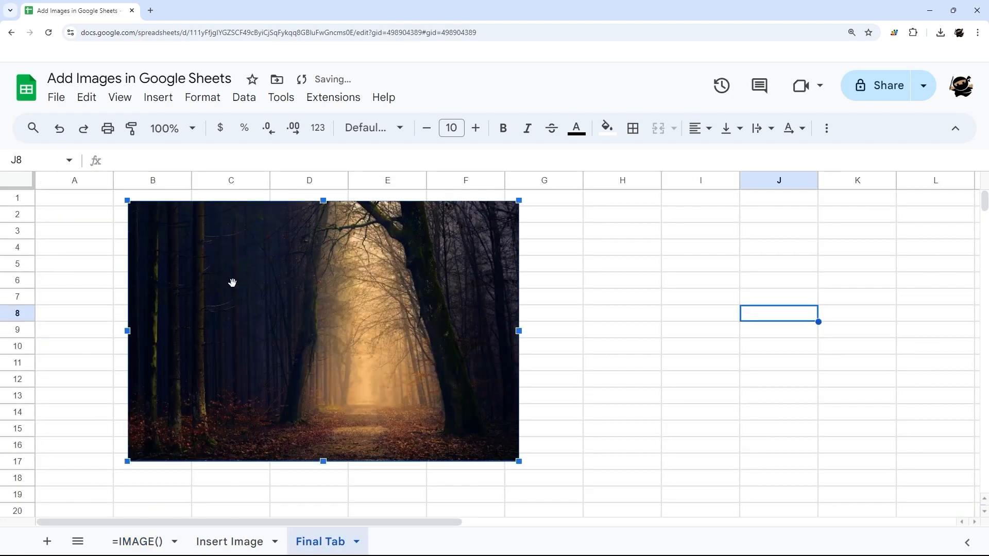
# Step: Check the in-cell image in C3 of Insert Image, and shift Final Tab's floating image to slightly overlap column A
pyautogui.moveTo(263, 286)
pyautogui.mouseDown()
pyautogui.moveTo(242, 296)
pyautogui.moveTo(203, 289)
pyautogui.moveTo(264, 290)
pyautogui.mouseUp()
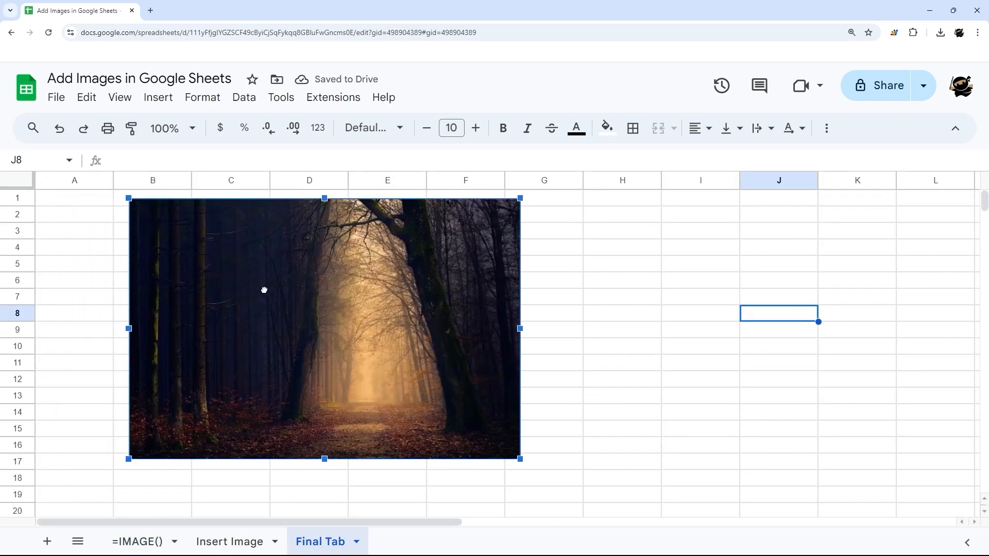
pyautogui.click(230, 542)
pyautogui.click(131, 255)
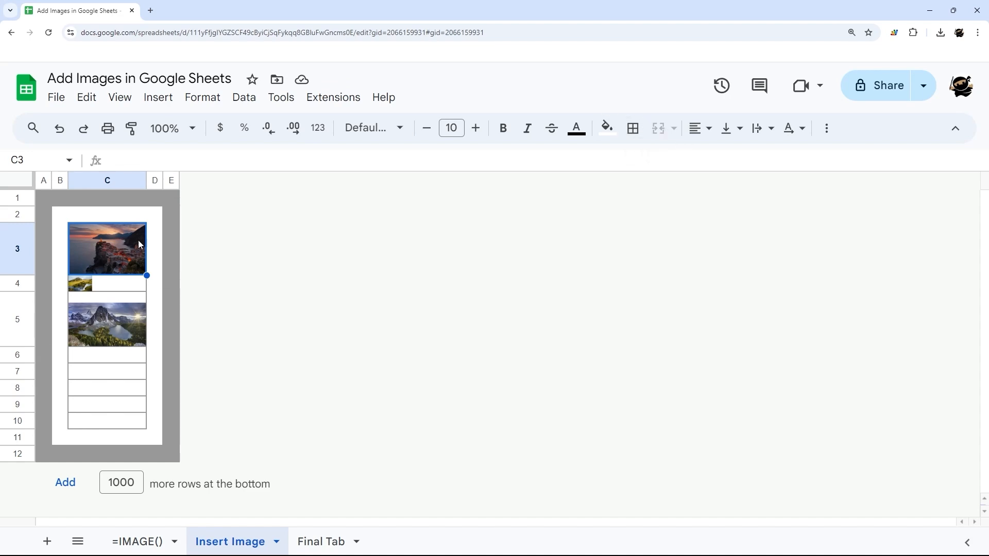
pyautogui.click(309, 541)
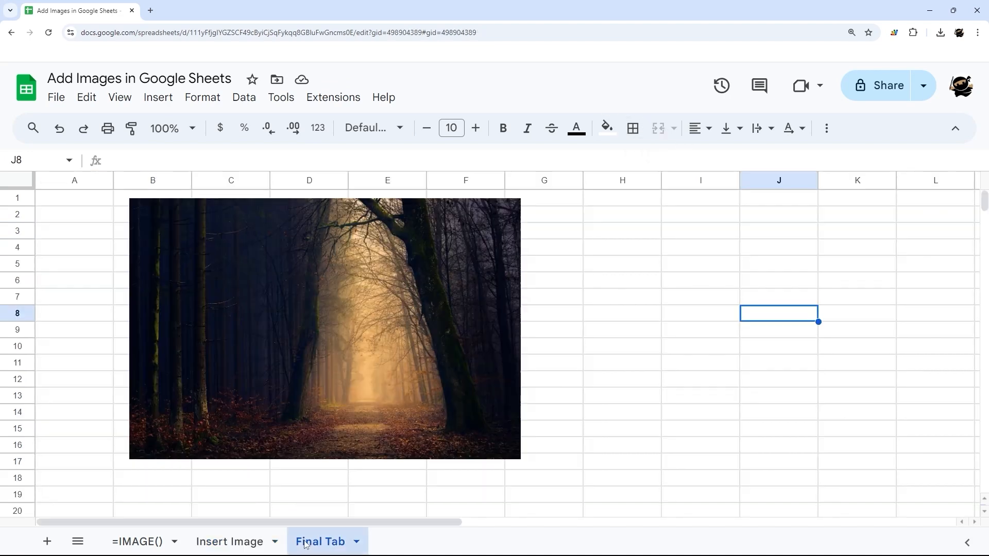
pyautogui.click(299, 255)
pyautogui.moveTo(253, 267); pyautogui.dragTo(233, 272)
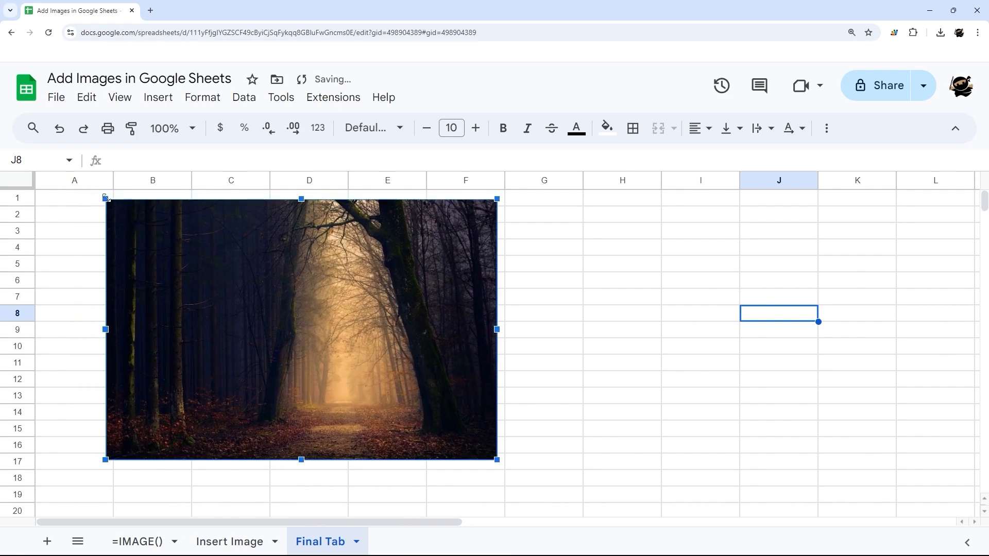
# Step: Select columns B through F beneath the floating image and examine the available column options
pyautogui.moveTo(450, 184); pyautogui.dragTo(150, 180)
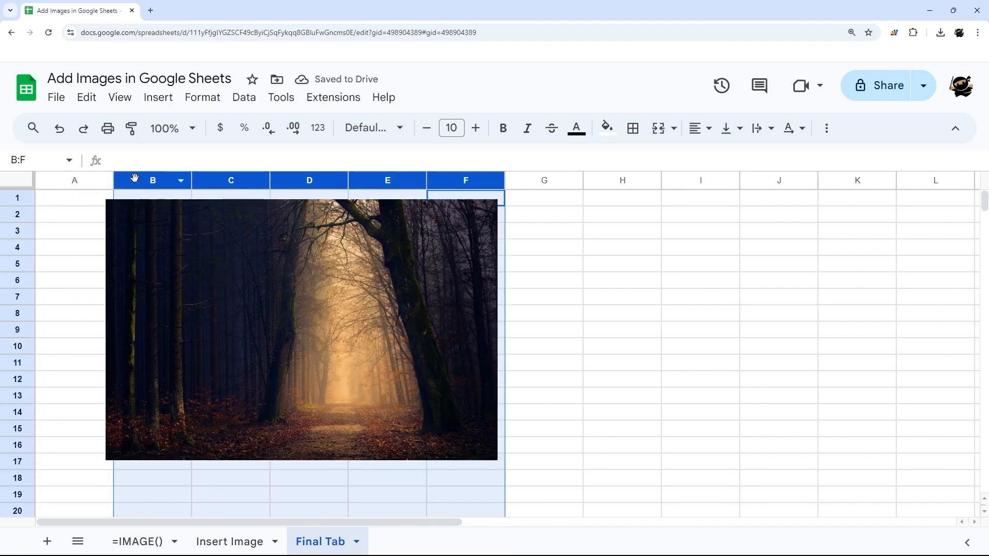
pyautogui.rightClick(147, 180)
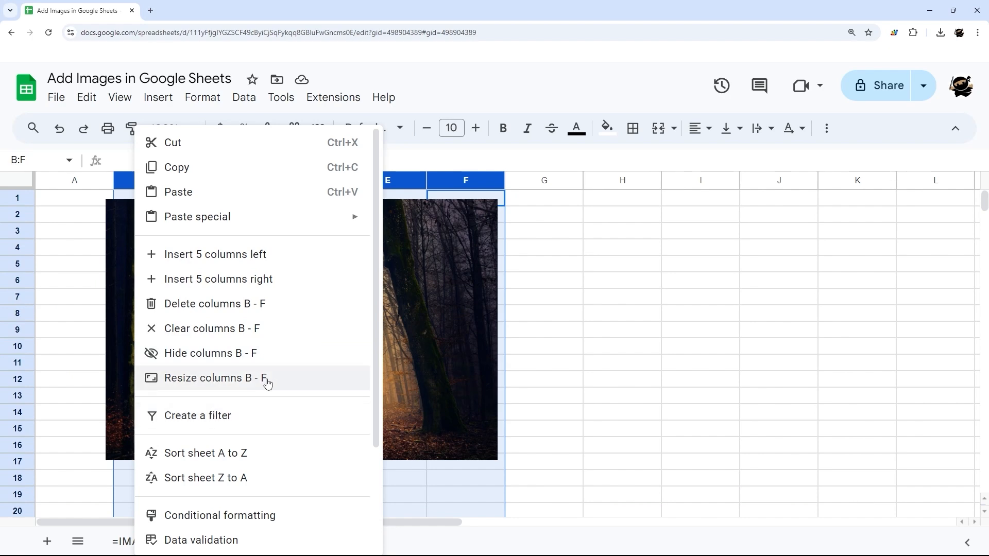
pyautogui.scroll(-3, 268, 381)
pyautogui.click(651, 284)
# Step: Dismiss the column options and move the floating forest image farther over column A, starting in row 1
pyautogui.click(163, 268)
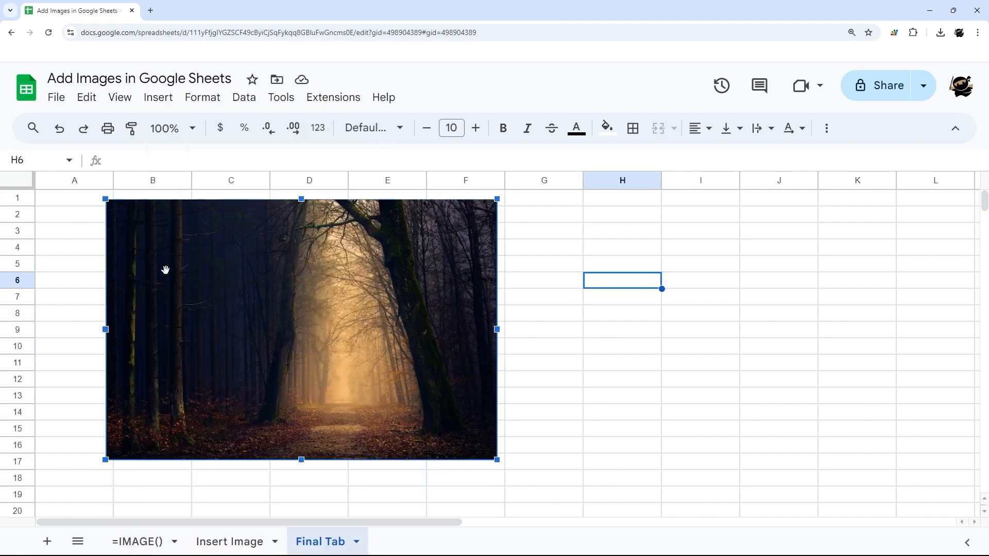
pyautogui.moveTo(258, 298)
pyautogui.mouseDown()
pyautogui.moveTo(529, 309)
pyautogui.moveTo(194, 302)
pyautogui.moveTo(251, 297)
pyautogui.mouseUp()
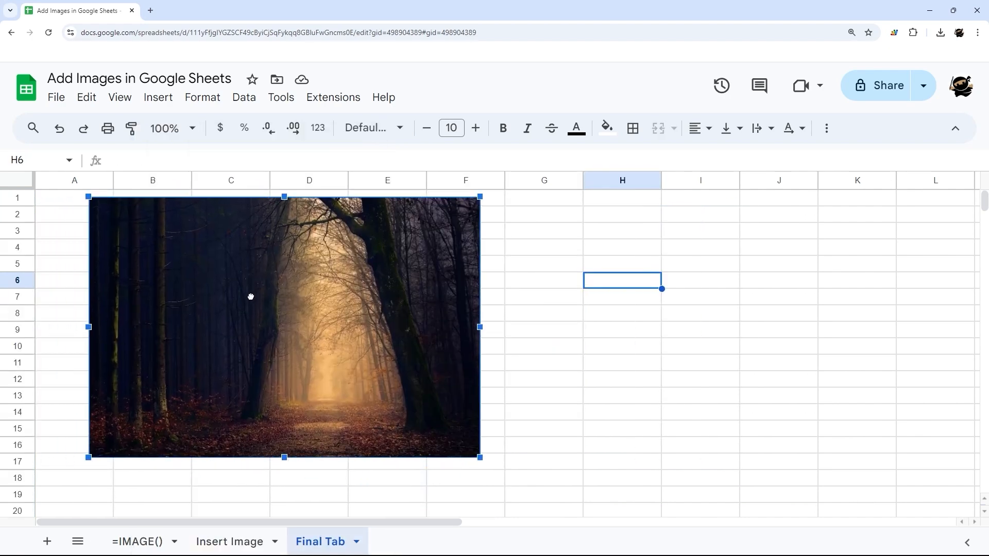
# Step: Reset the floating forest image to its original size and undo the reset
pyautogui.click(469, 208)
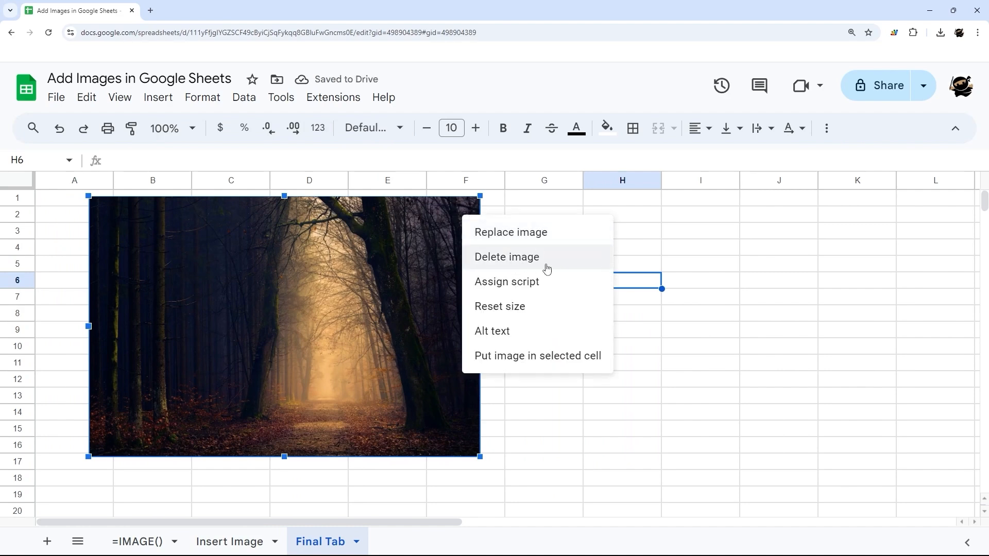
pyautogui.click(504, 314)
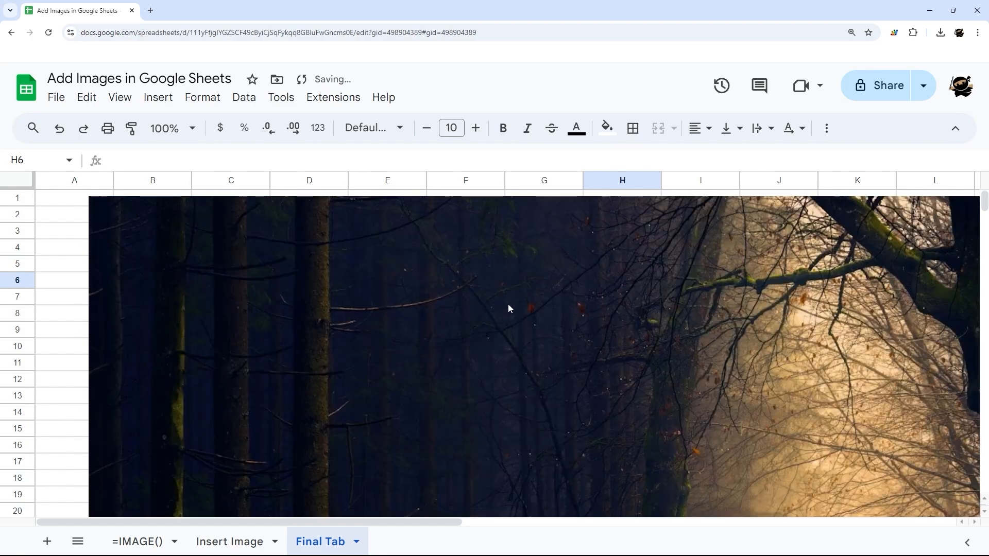
pyautogui.hotkey('ctrl', 'z')
# Step: Review the floating image's options and move the image across columns C to H, clear of column B
pyautogui.click(469, 212)
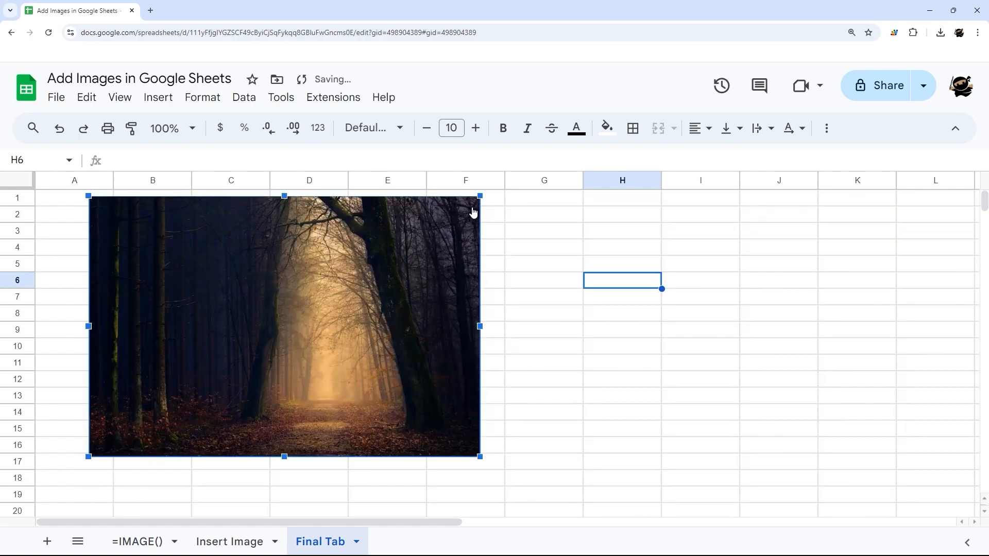
pyautogui.click(470, 212)
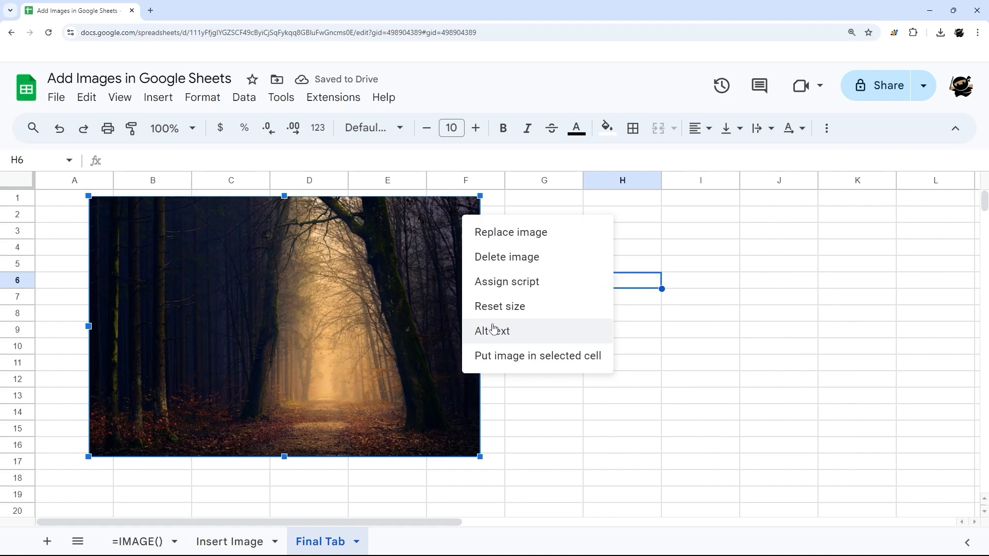
pyautogui.click(183, 263)
pyautogui.moveTo(183, 263); pyautogui.dragTo(341, 277)
# Step: Select cell B2 and put the floating forest image into that cell
pyautogui.click(153, 220)
pyautogui.click(600, 252)
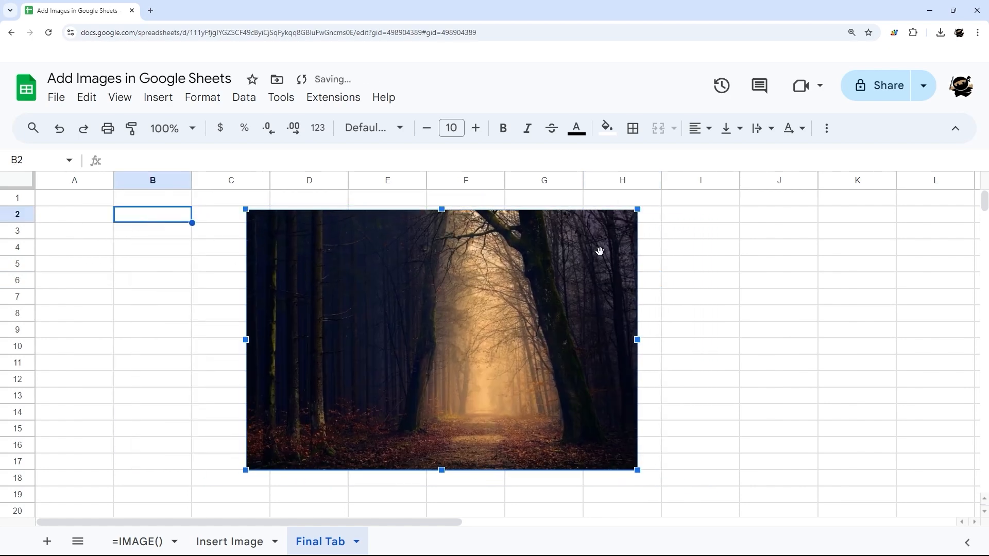
pyautogui.click(624, 230)
pyautogui.click(703, 378)
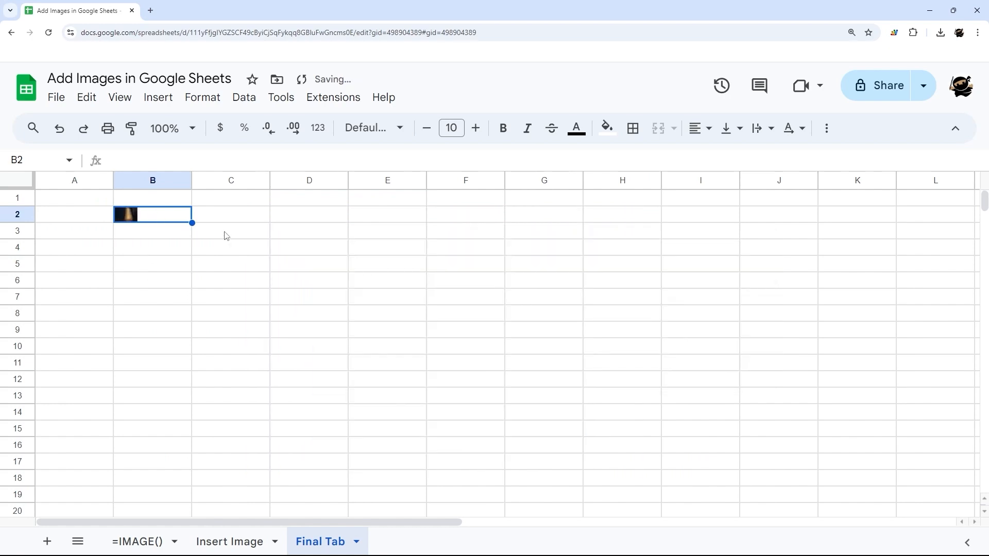
# Step: Convert the in-cell image in B2 back to a floating image over the cells
pyautogui.rightClick(144, 220)
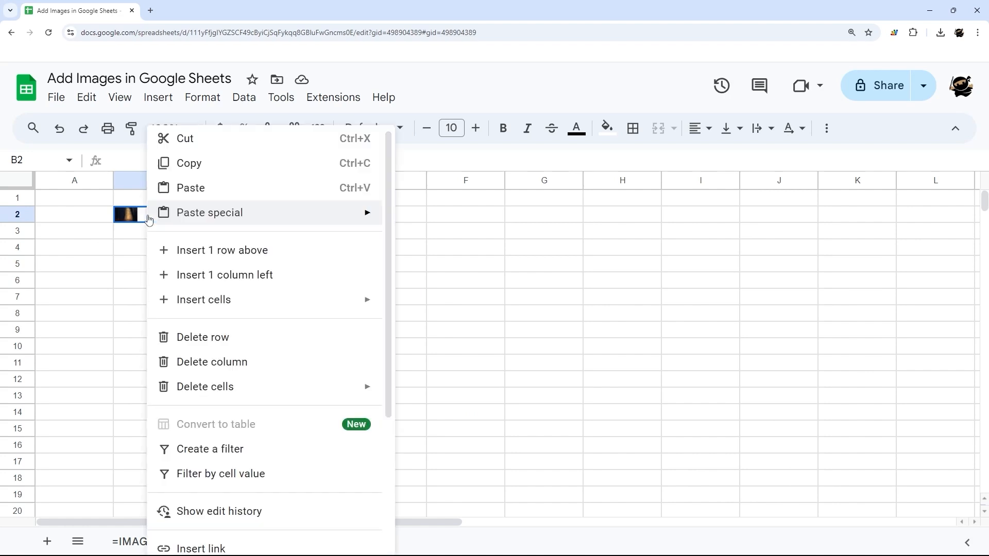
pyautogui.scroll(-2, 165, 227)
pyautogui.scroll(-3, 168, 232)
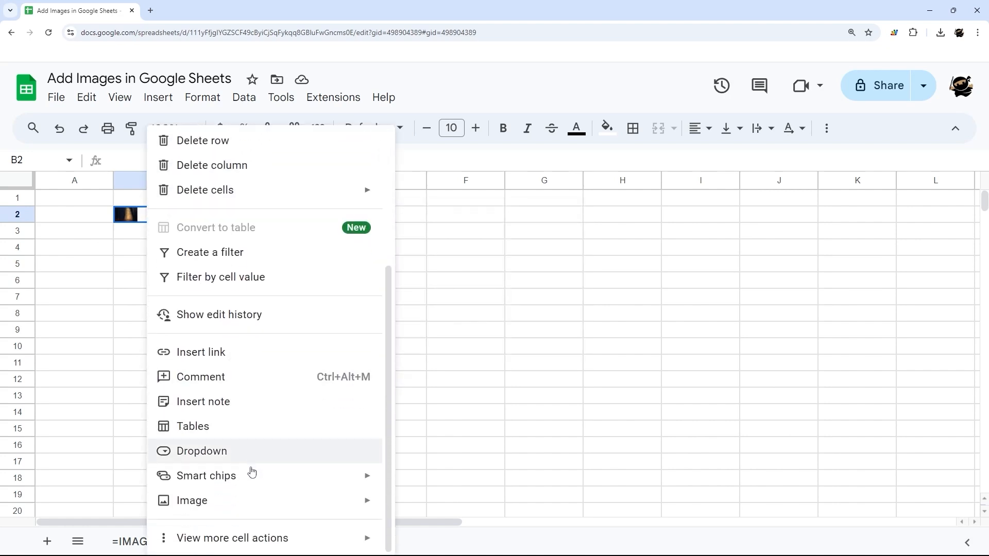
pyautogui.moveTo(248, 504)
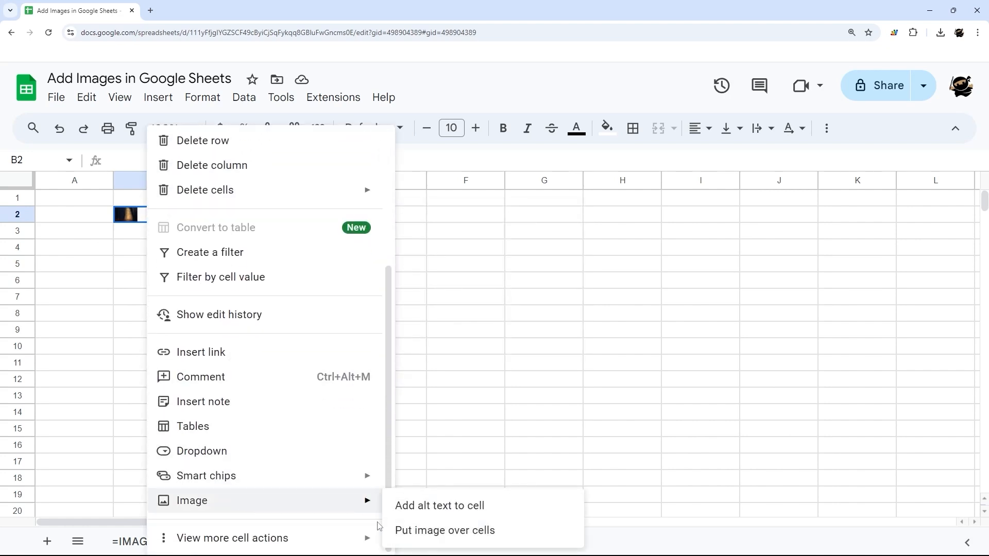
pyautogui.click(446, 531)
# Step: Scale the oversized floating image down proportionally to about five columns wide
pyautogui.click(254, 326)
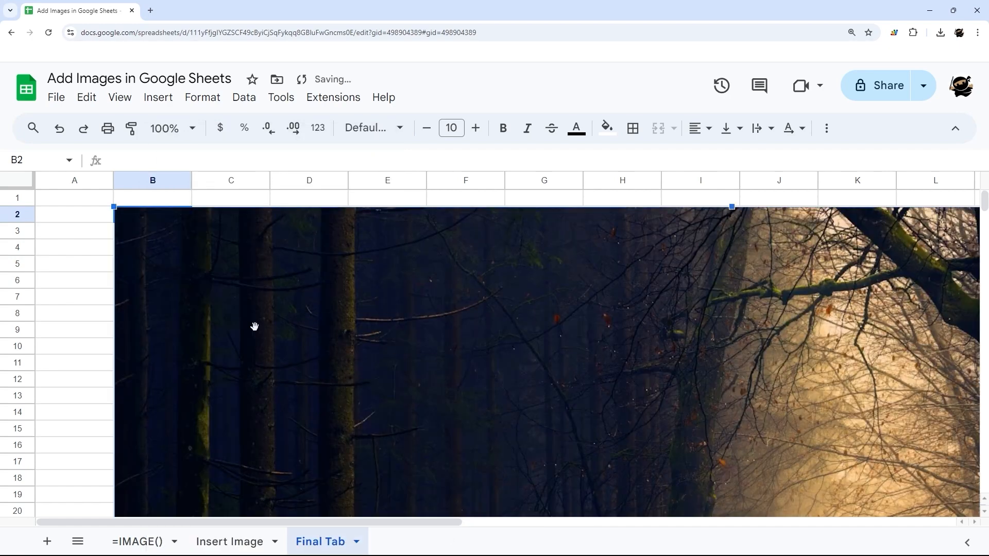
pyautogui.moveTo(254, 327); pyautogui.dragTo(181, 285)
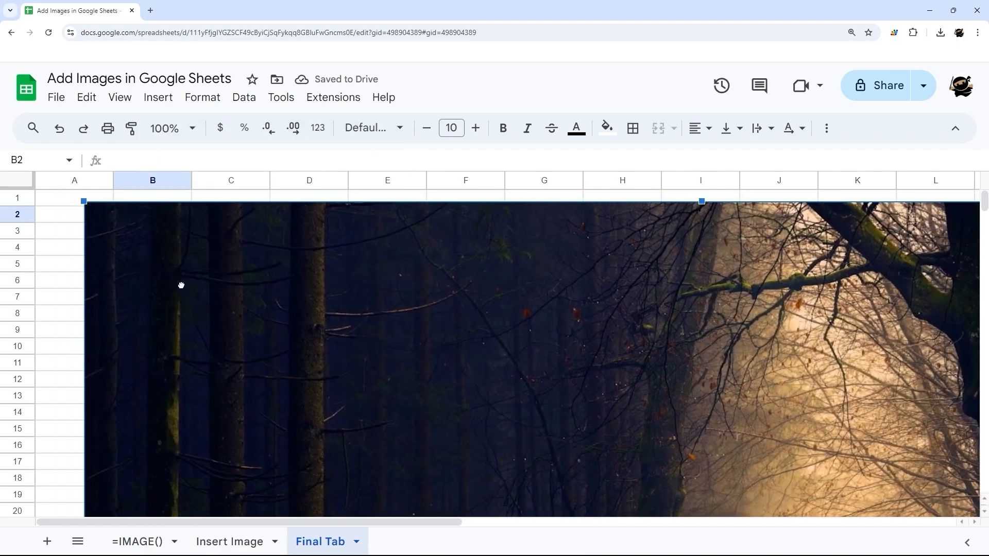
pyautogui.moveTo(84, 201); pyautogui.dragTo(337, 227)
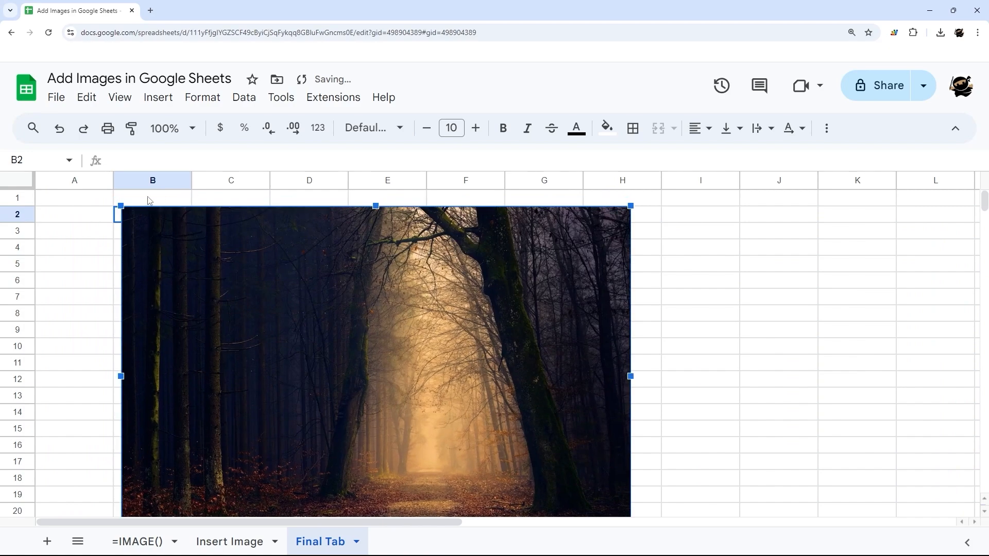
pyautogui.moveTo(120, 204); pyautogui.dragTo(232, 287)
# Step: Reposition the floating image to start in row 1 near the boundary between columns A and B
pyautogui.moveTo(304, 313); pyautogui.dragTo(186, 277)
pyautogui.click(619, 342)
pyautogui.click(298, 357)
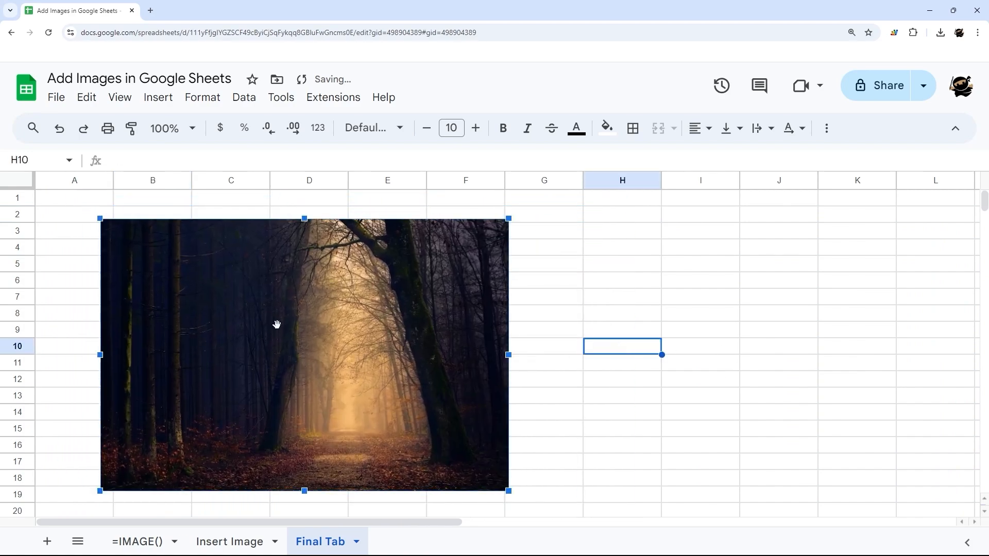
pyautogui.moveTo(276, 324); pyautogui.dragTo(288, 308)
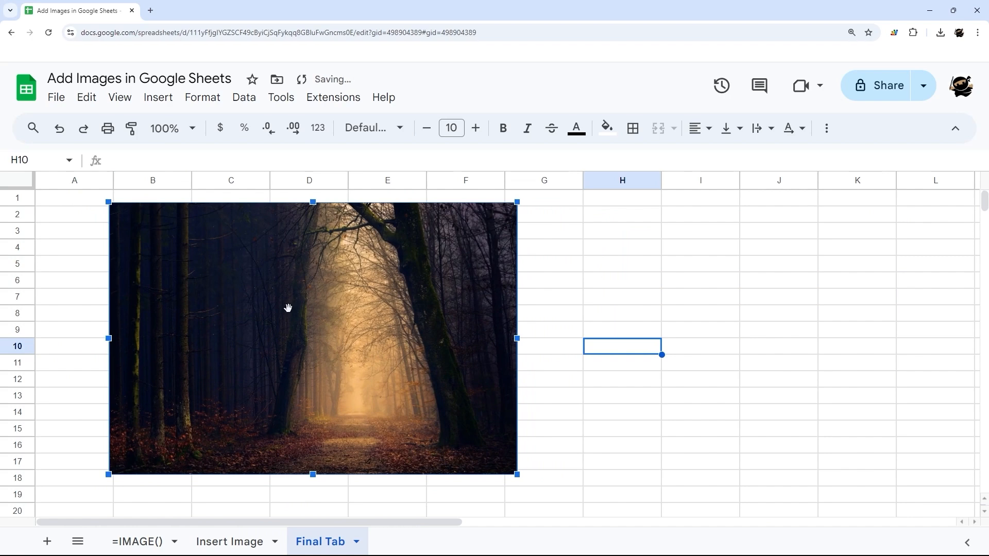